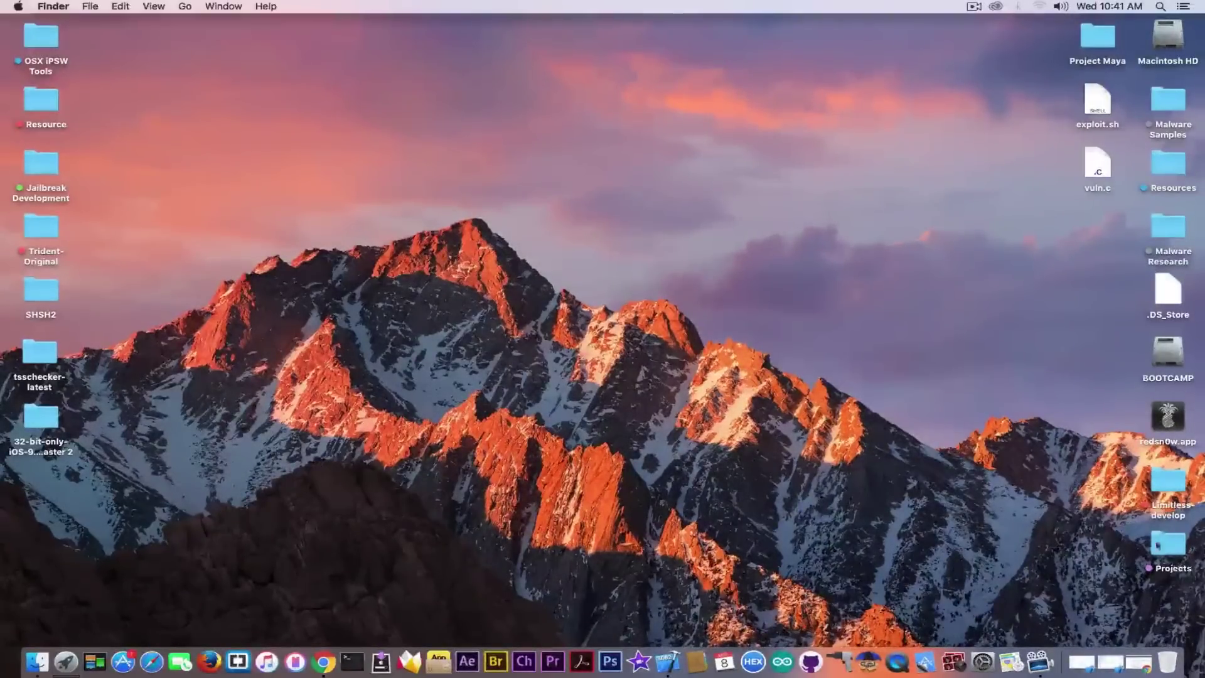
Step: Restore Chrome to the 32-bit-only-iOS-9.3.5-Jailbreak GitHub page and scroll through its README
left_click(1136, 662)
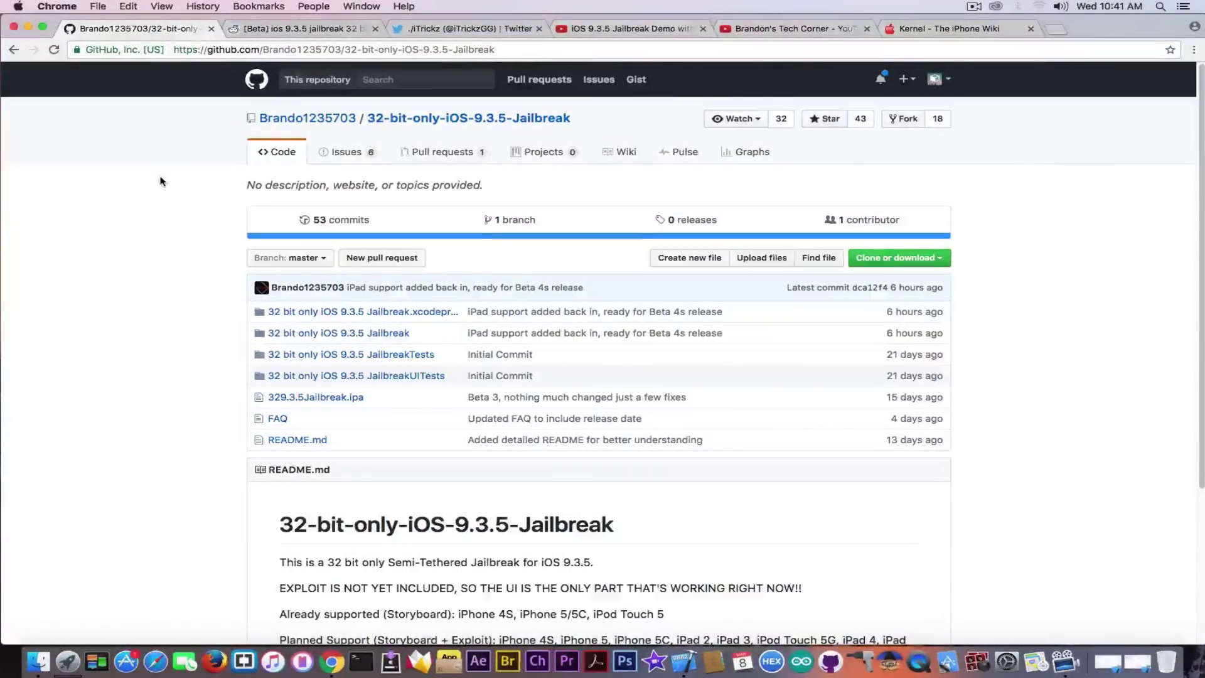
scroll(161, 182, "down", 2)
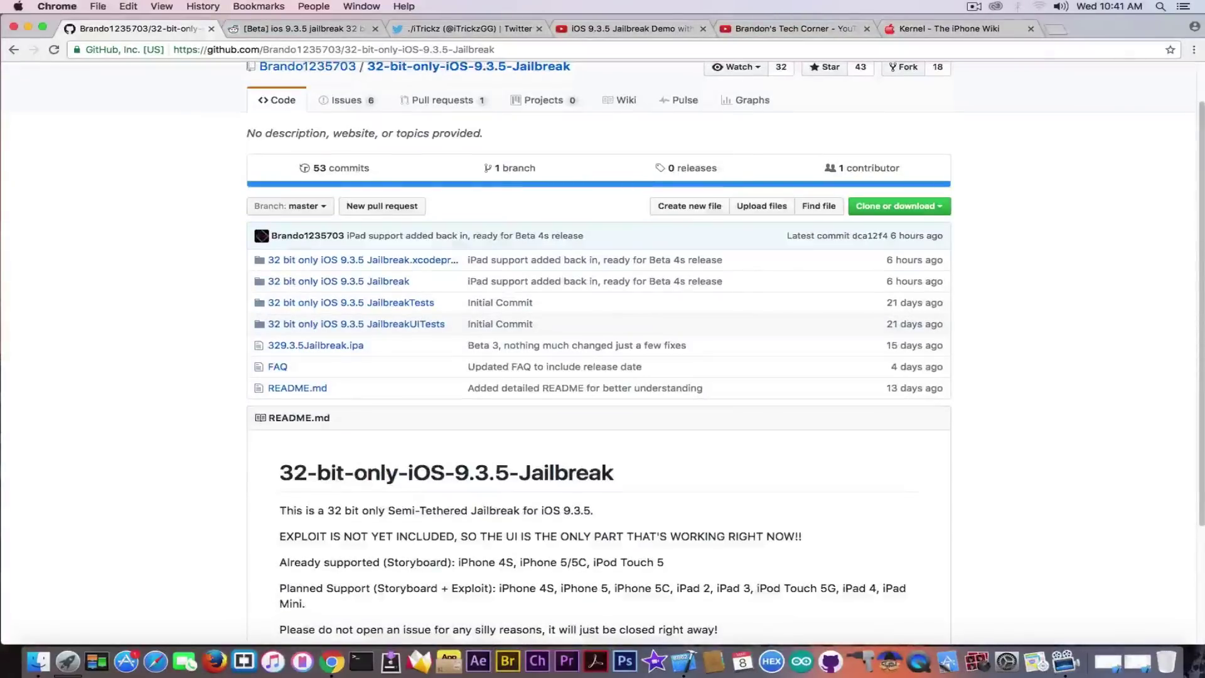
scroll(598, 352, "down", 6)
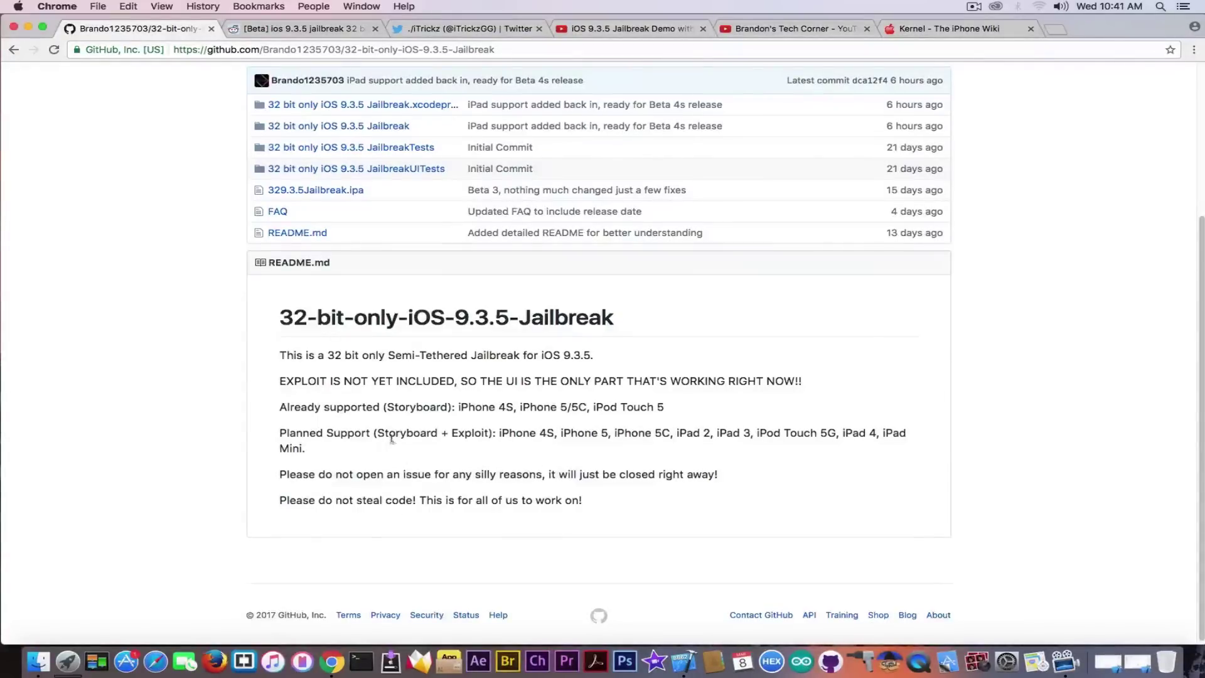
left_click(275, 212)
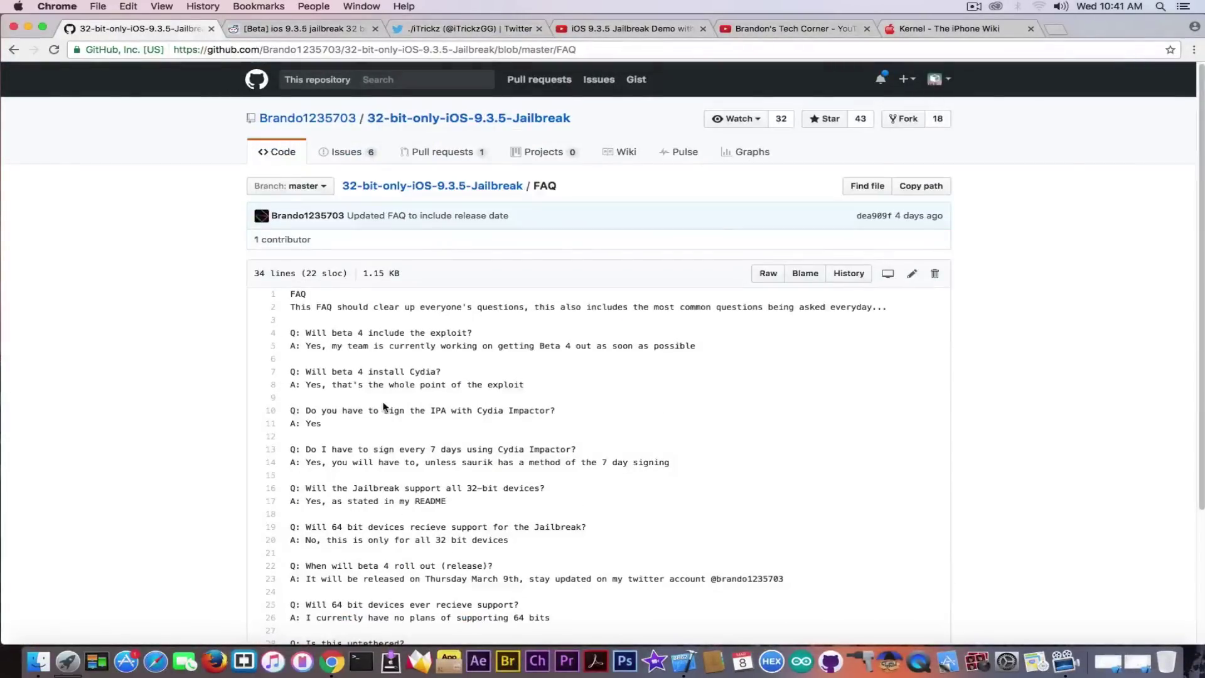
scroll(384, 407, "down", 3)
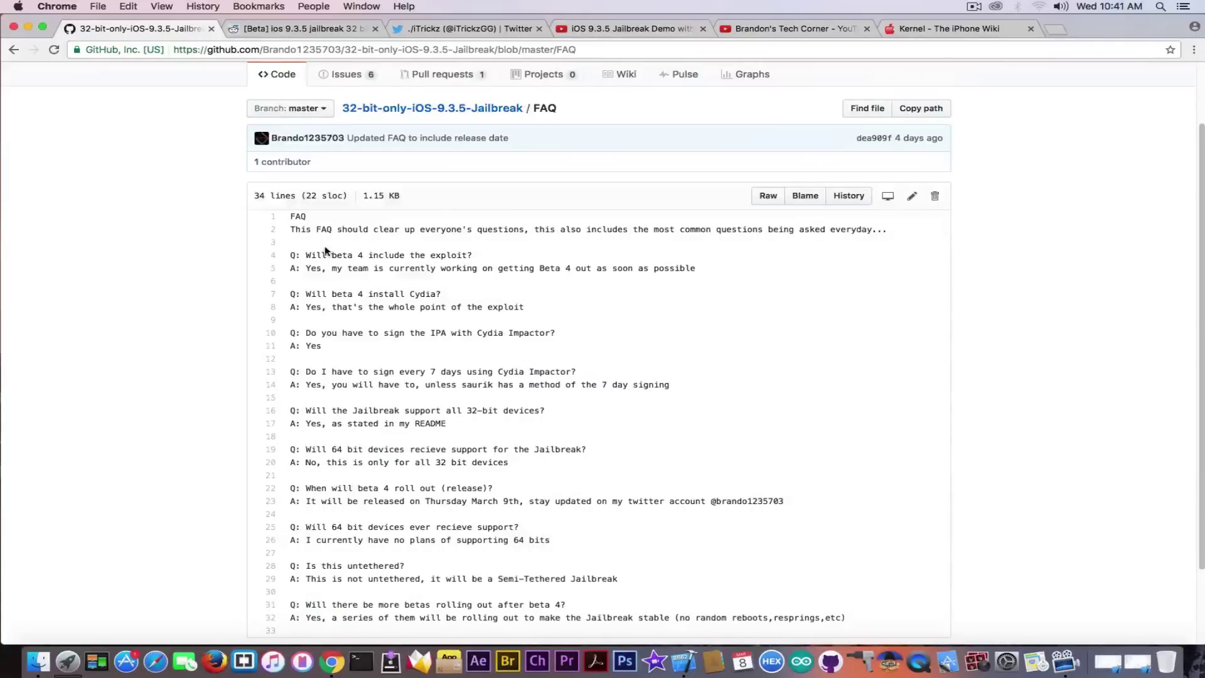
left_click(10, 52)
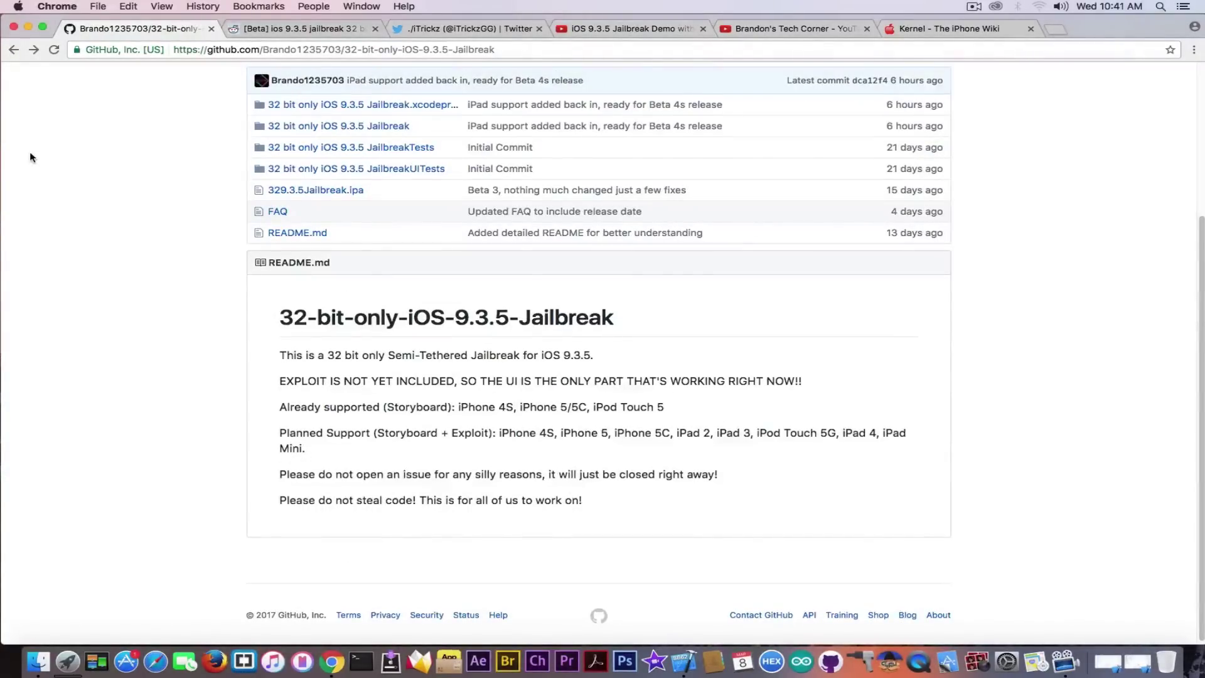
scroll(29, 157, "up", 5)
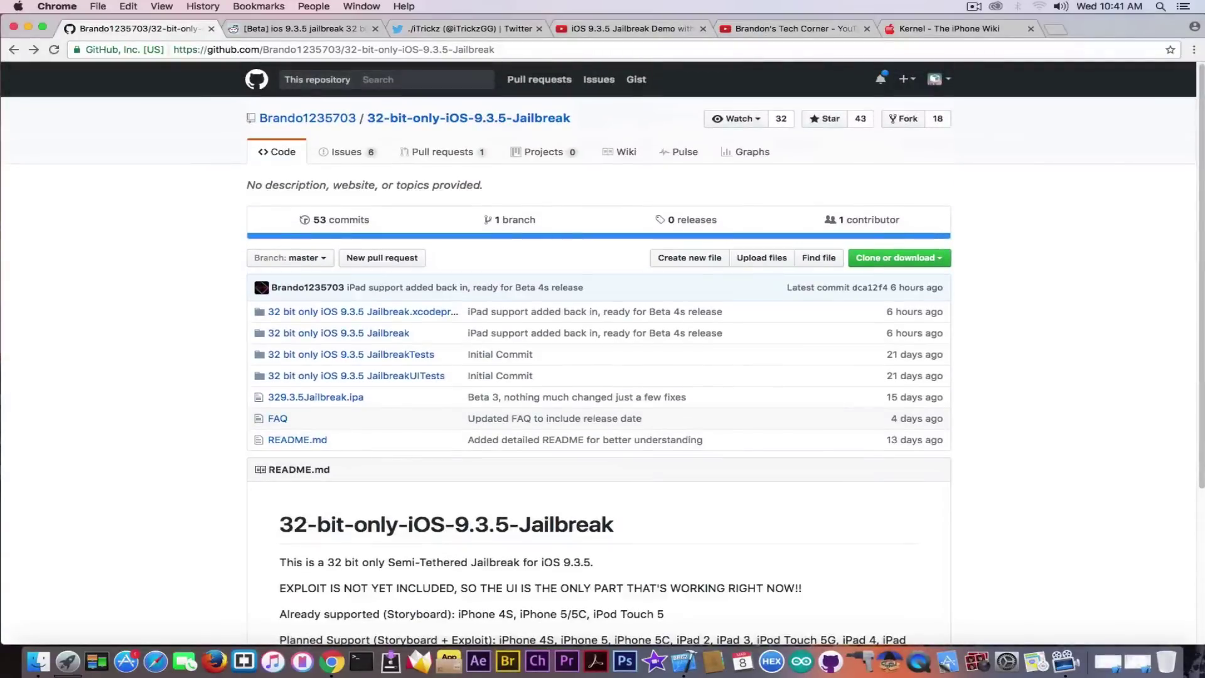
Step: Switch to the Twitter DM showing the iPod terminal's uname -a kernel screenshot
left_click(458, 29)
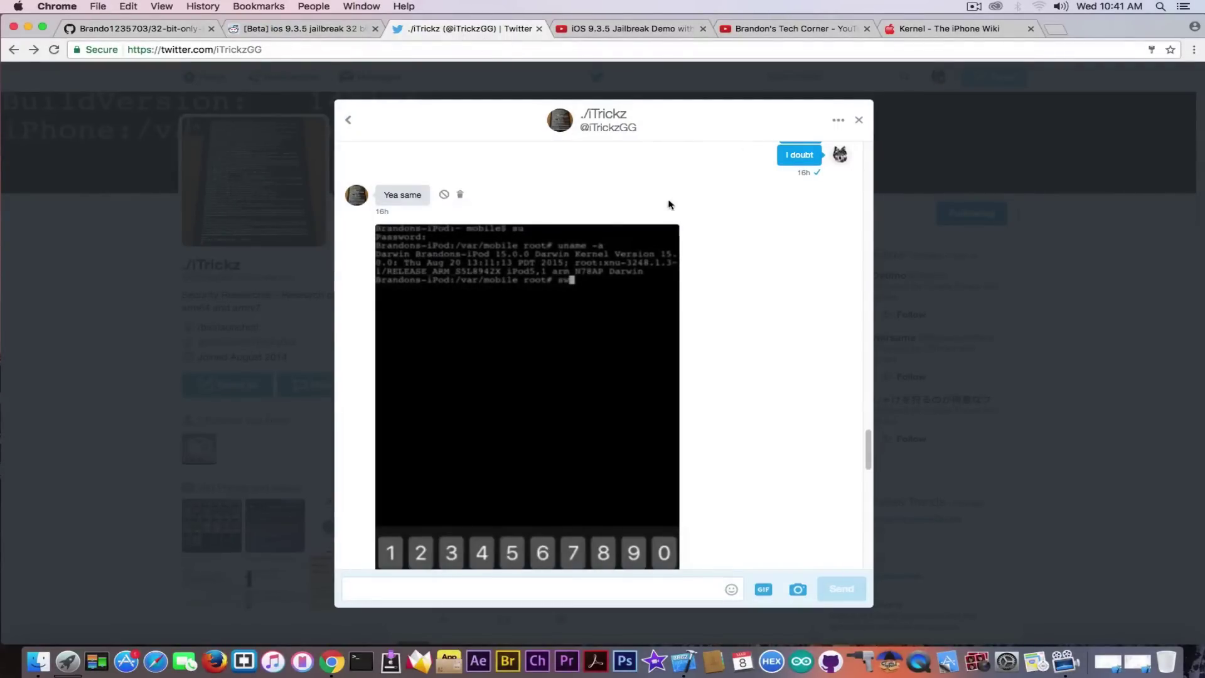
Step: Bring up the paused 'iOS 9.3.5 Jailbreak Demo with Cydia and MTerminal Functioning!' video with its title visible
left_click(693, 36)
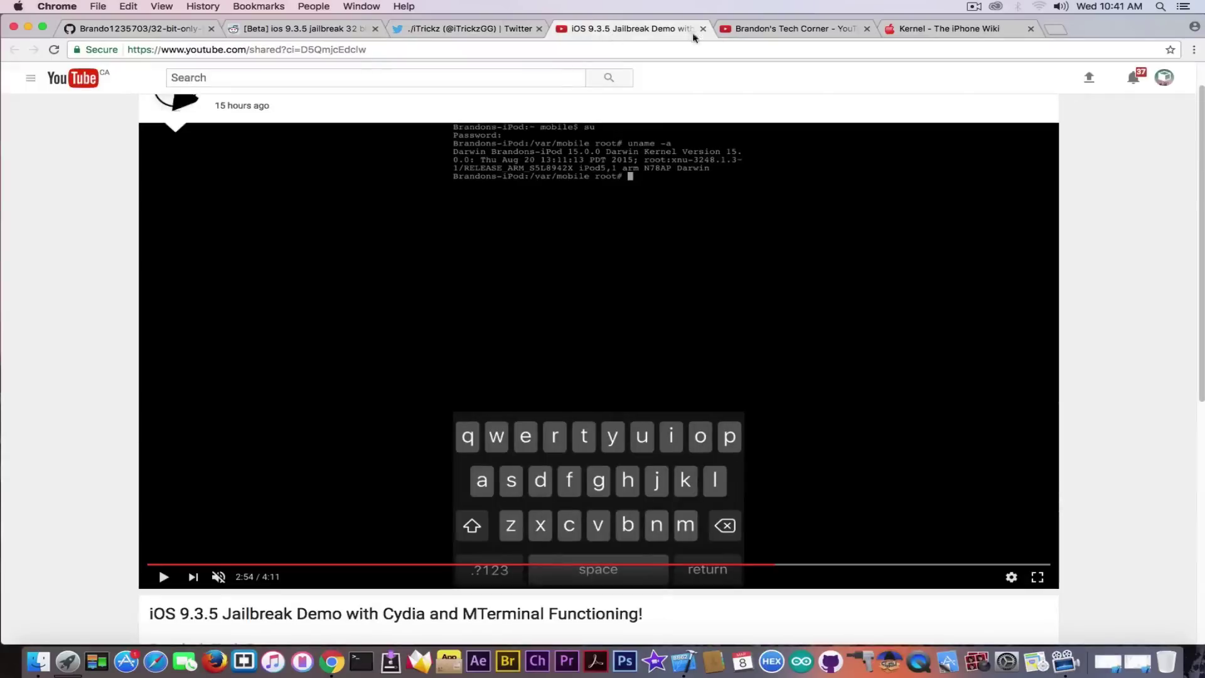
left_click(745, 32)
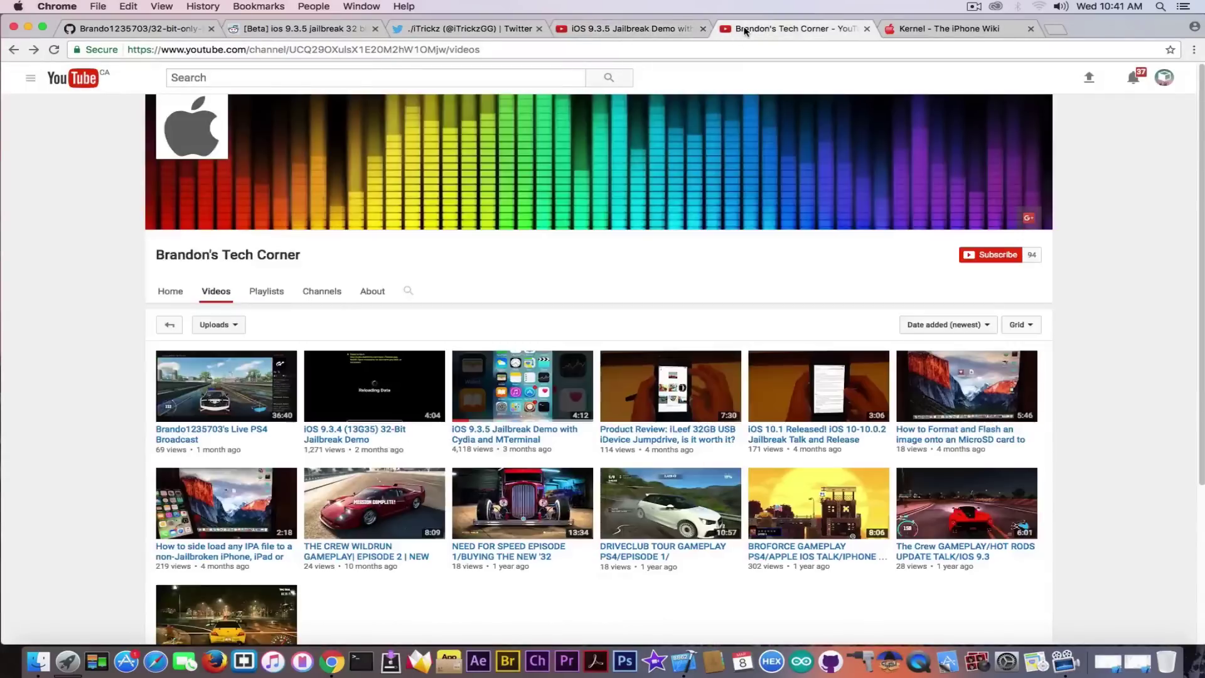
left_click(658, 30)
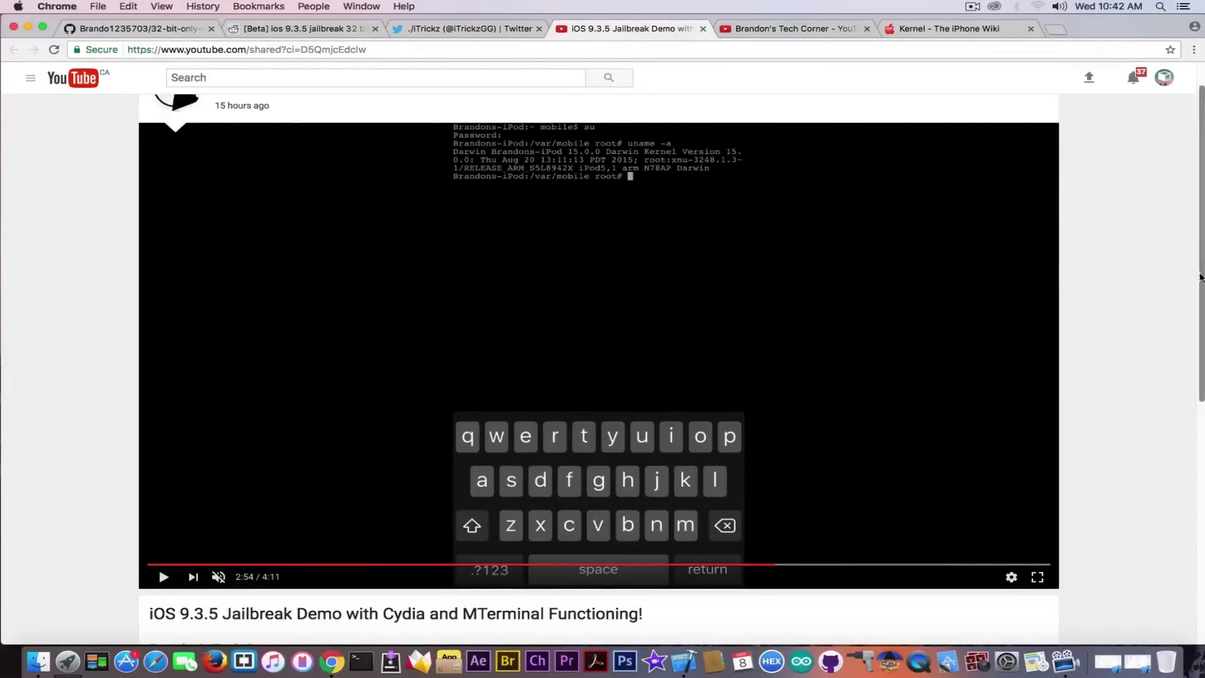
scroll(1197, 283, "up", 2)
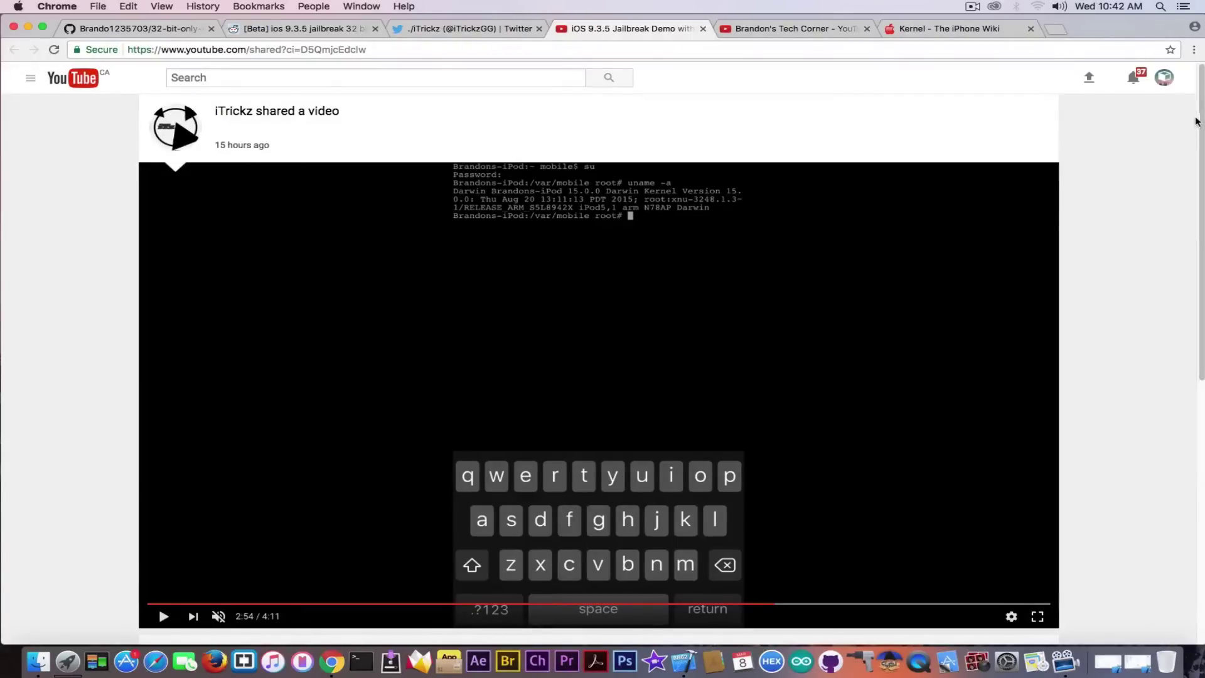
left_click_drag(1198, 122, 1199, 157)
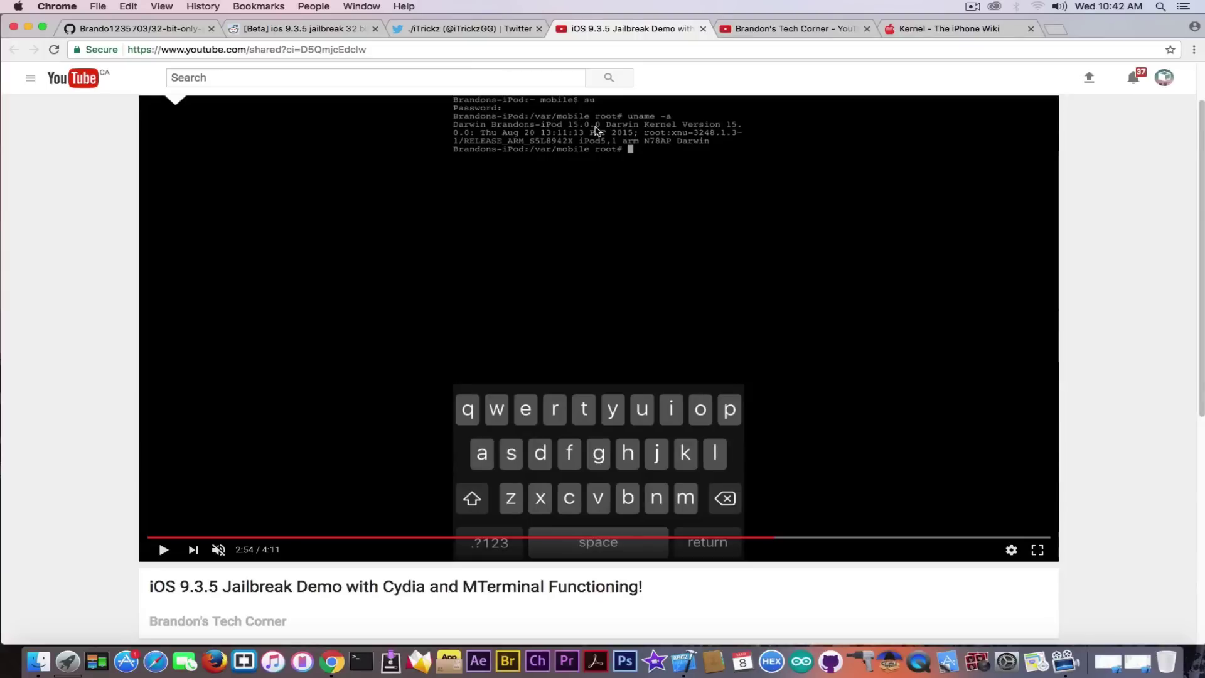
Step: Highlight the 15.6.0 kernel version for iOS 9.3.5 on the wiki, then return to the demo video
left_click(960, 28)
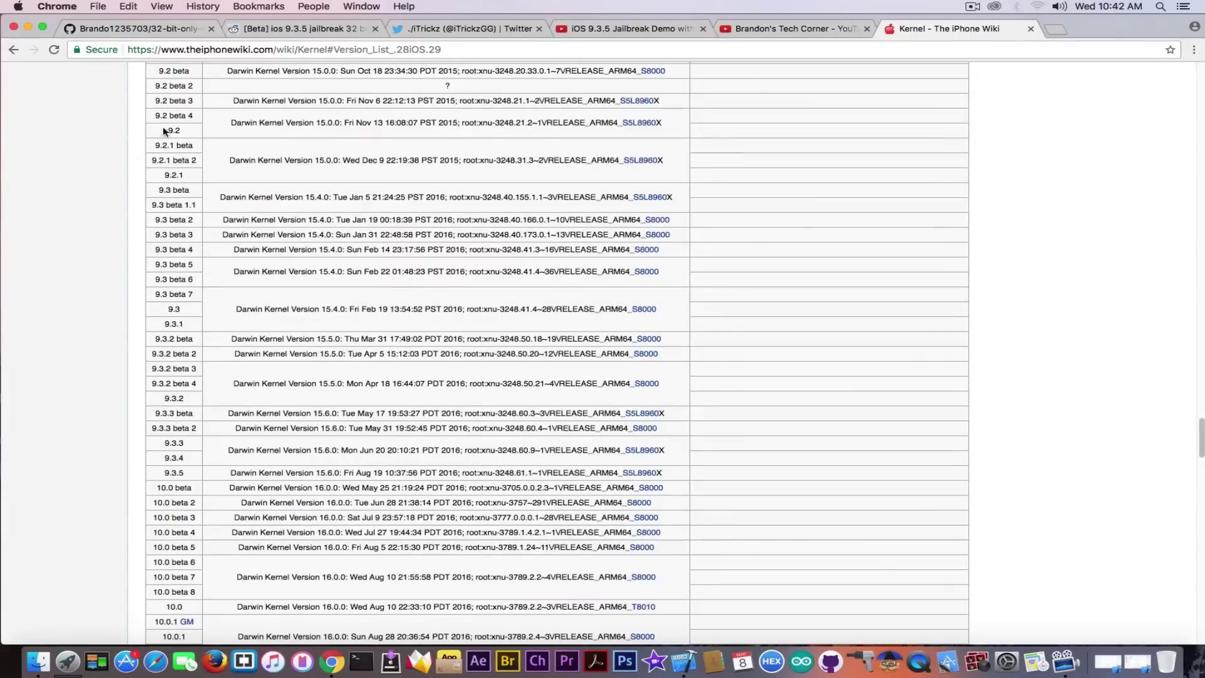
left_click_drag(165, 130, 340, 125)
left_click(202, 124)
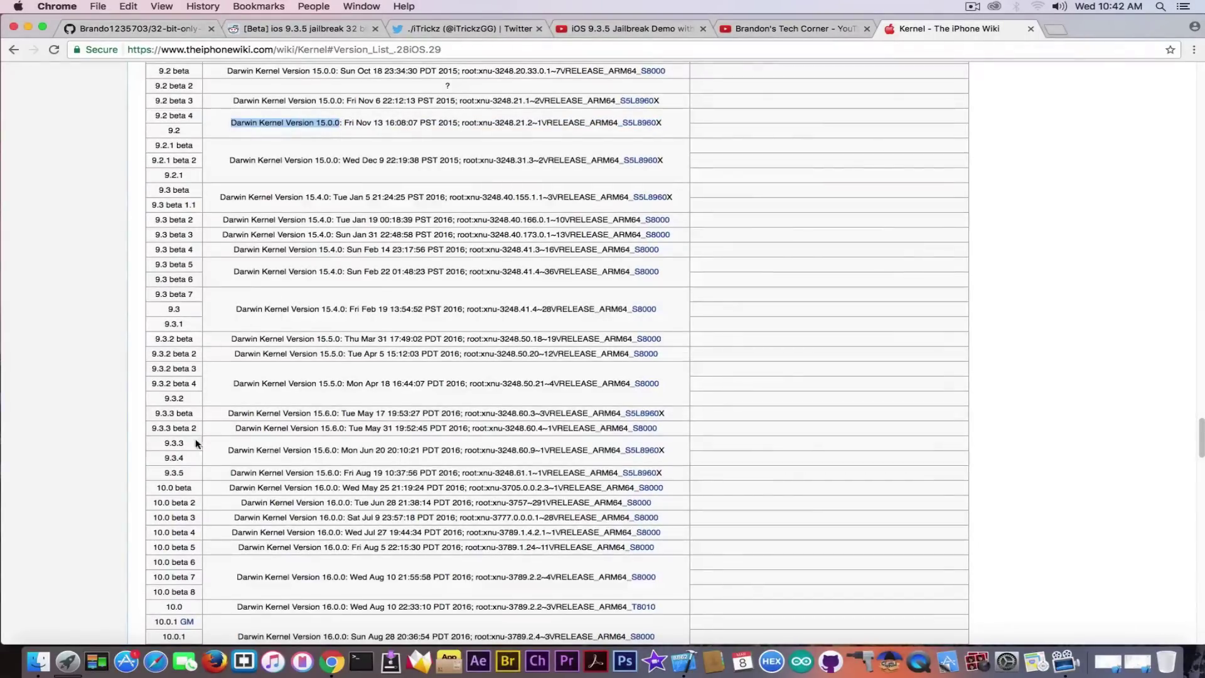
left_click_drag(157, 474, 187, 473)
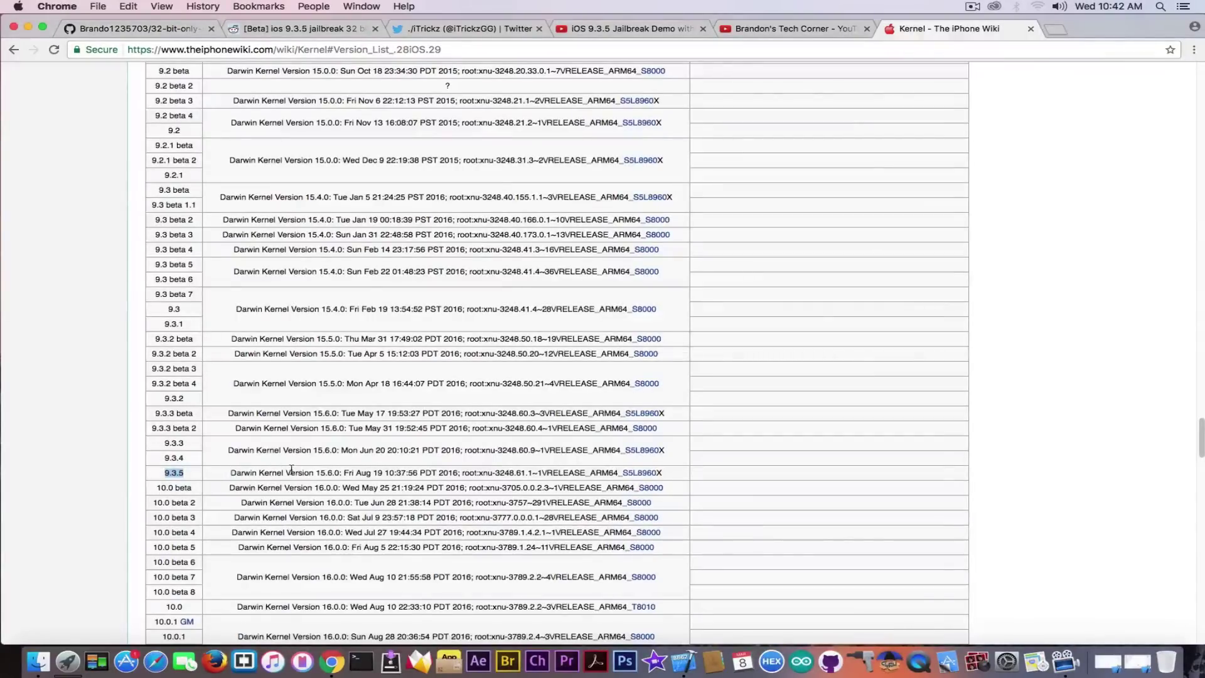
left_click_drag(326, 473, 339, 474)
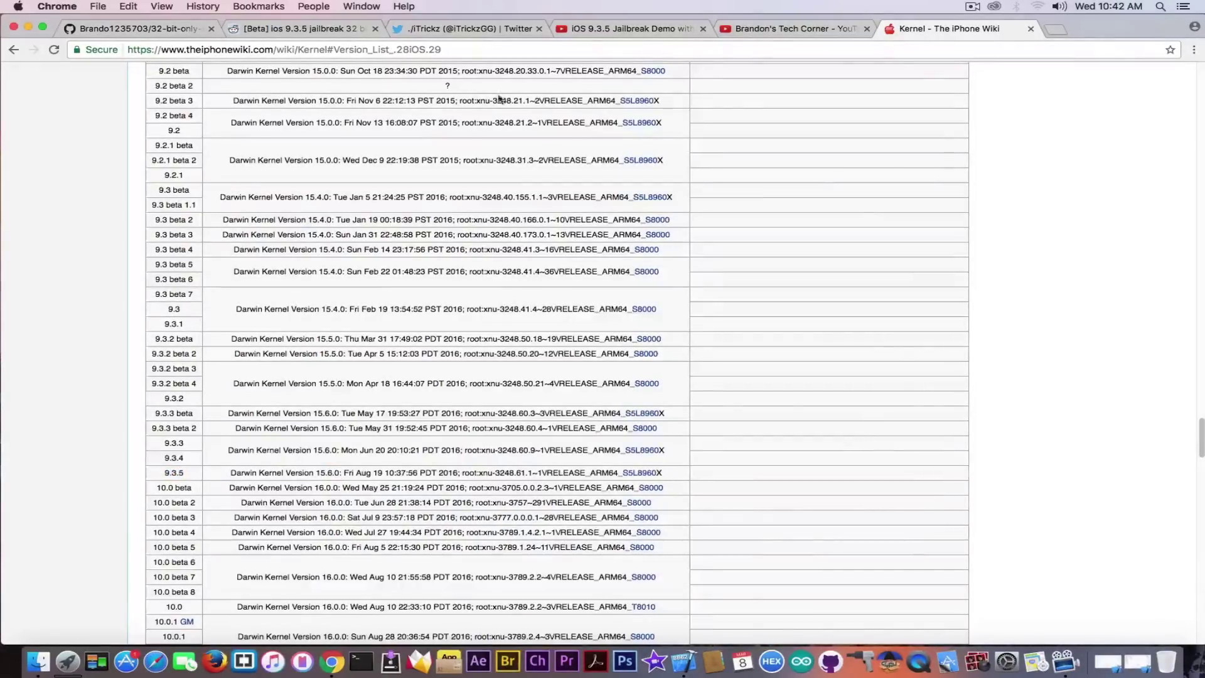
left_click(583, 29)
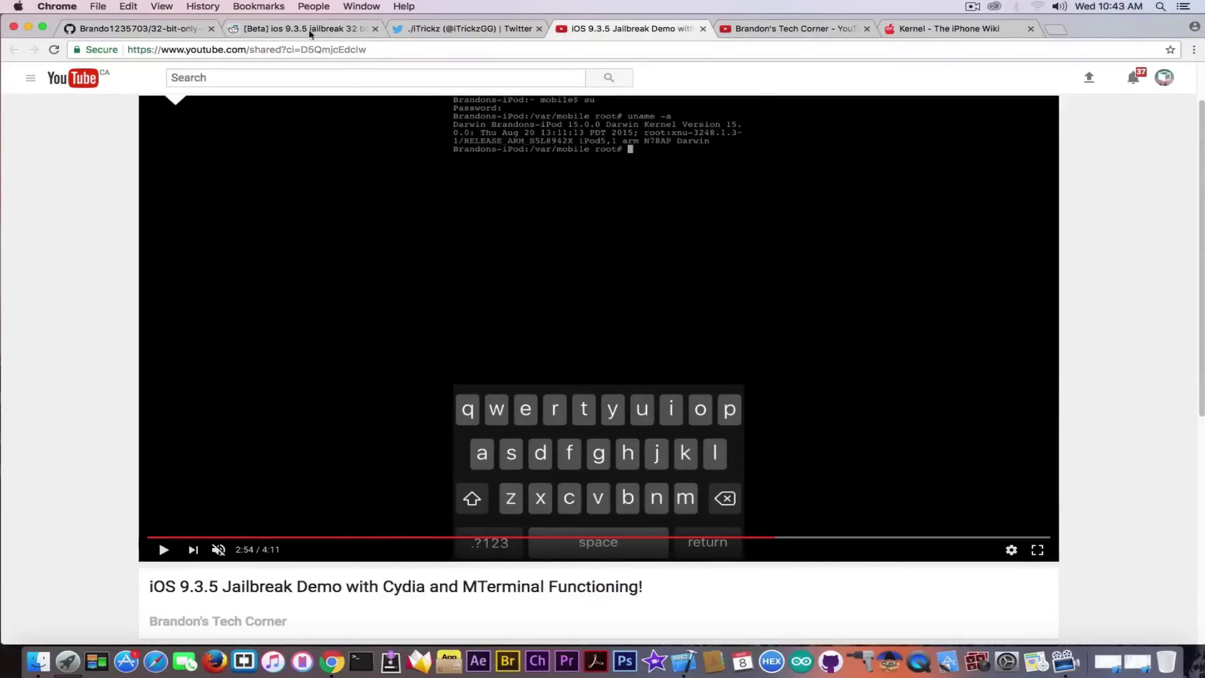
Step: Read through the comments of the Reddit beta jailbreak thread
left_click(265, 28)
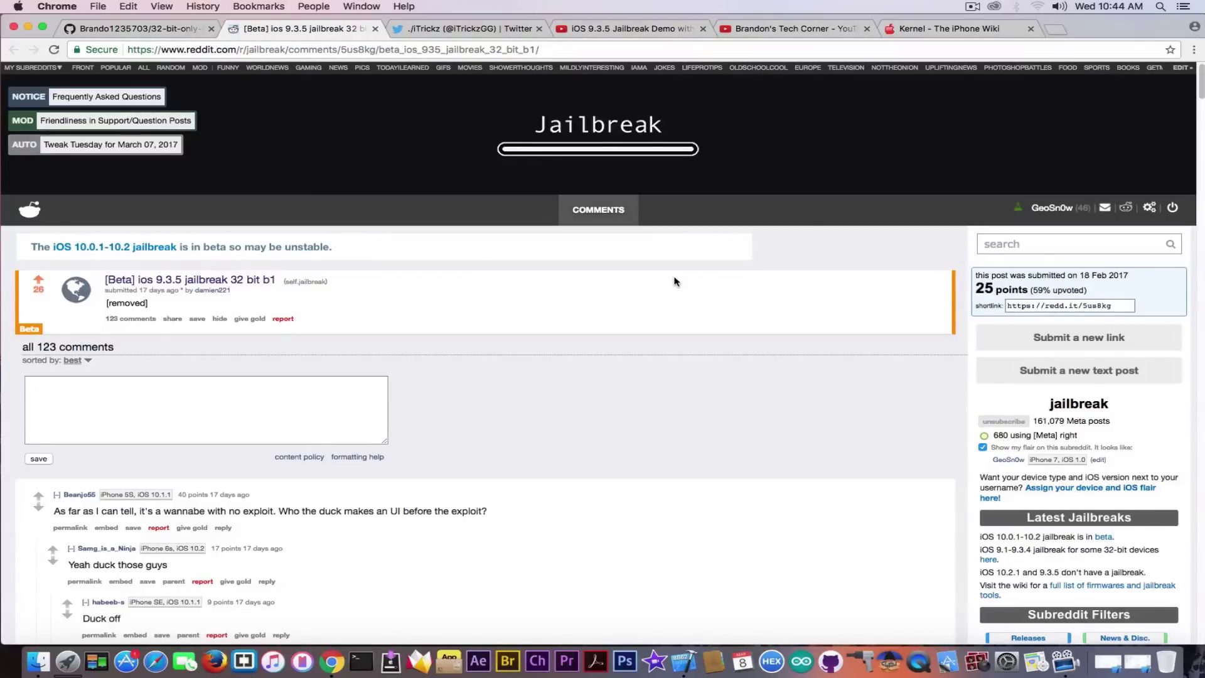
scroll(674, 281, "down", 5)
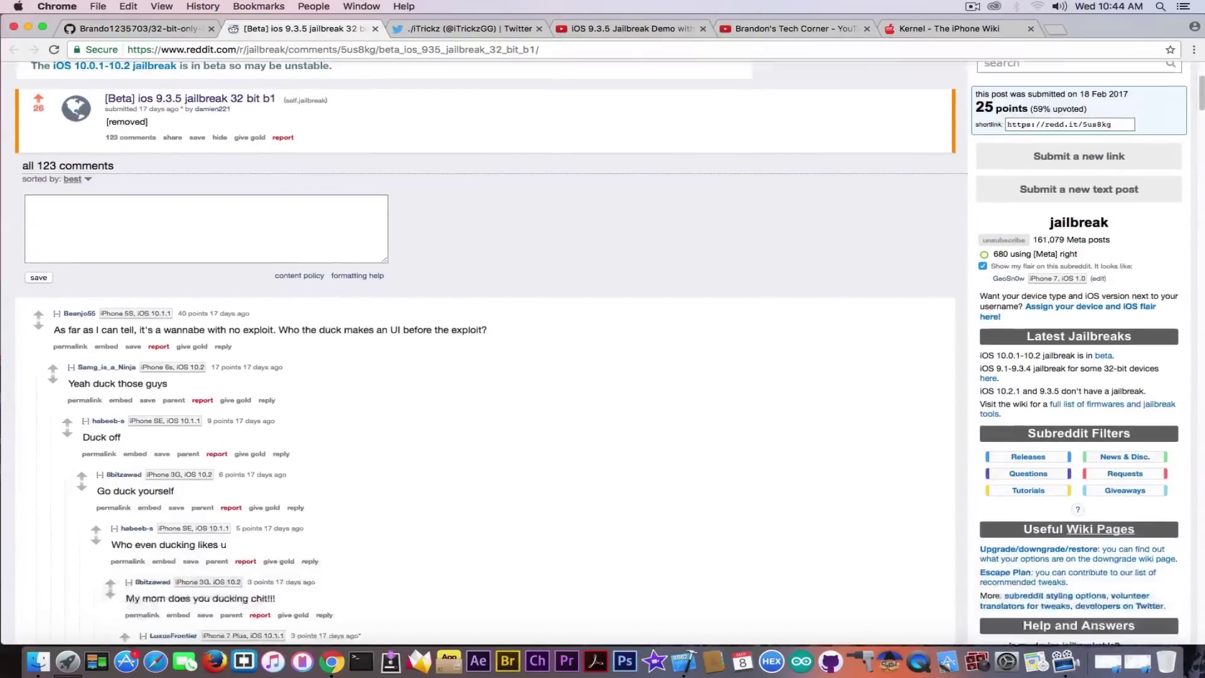
scroll(599, 352, "up", 4)
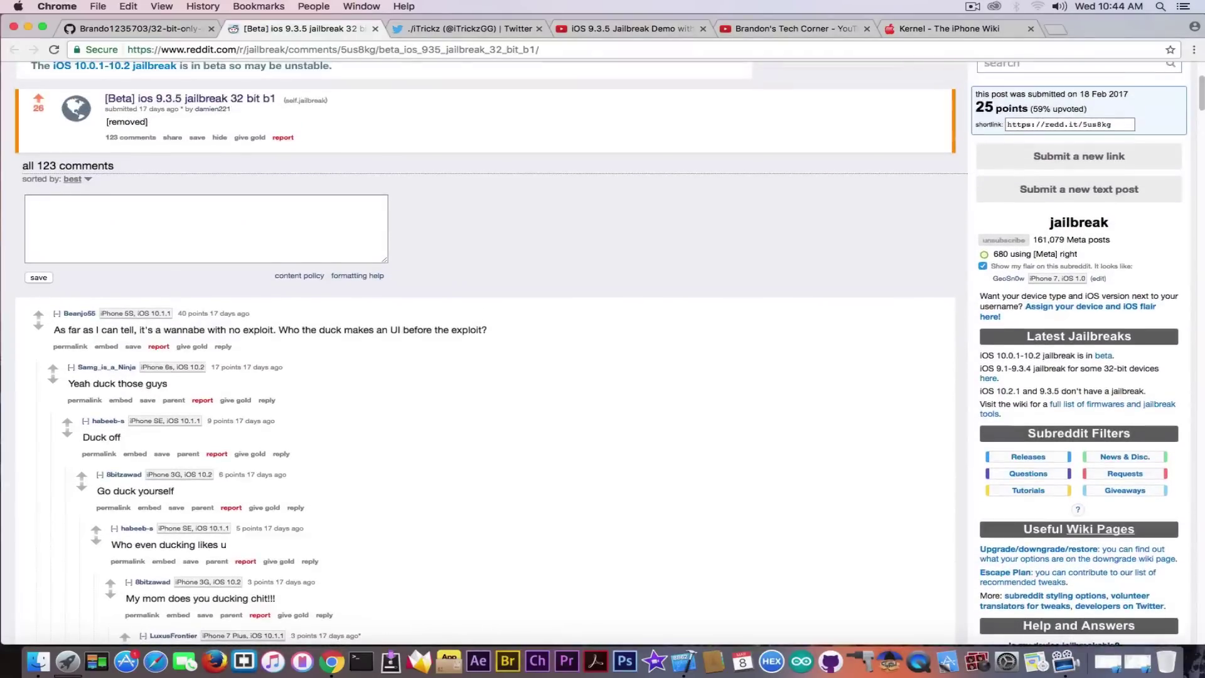
scroll(598, 353, "up", 2)
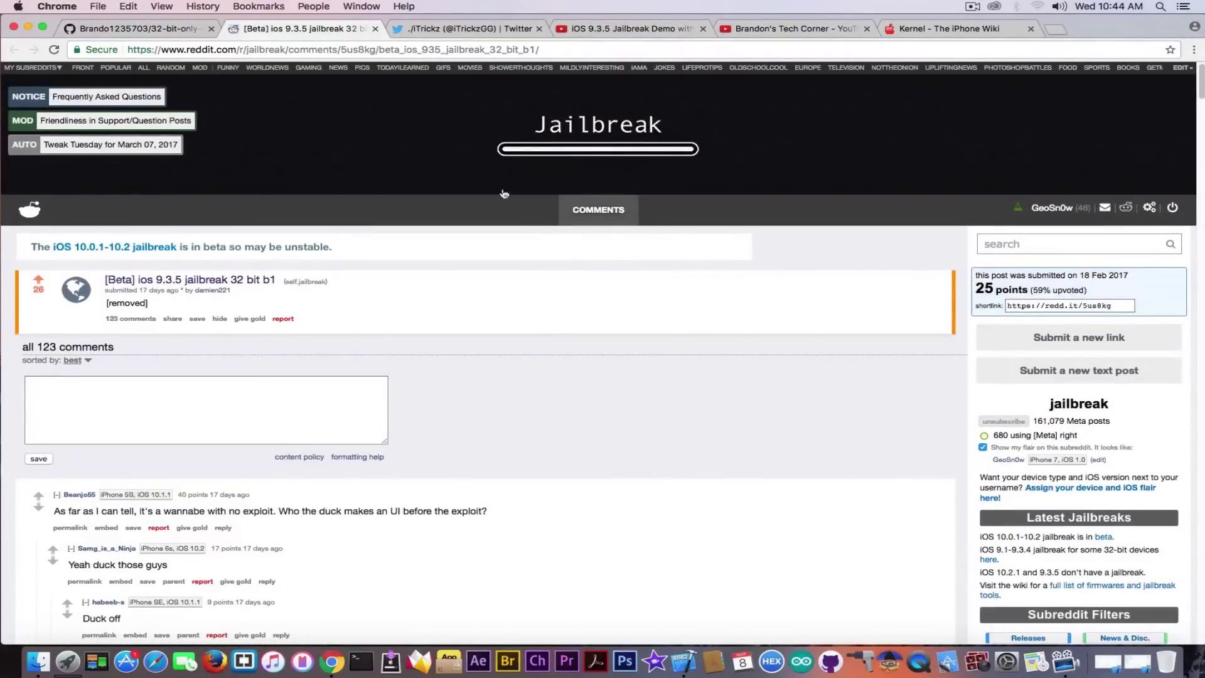
Step: Glance at the GitHub and demo video tabs, then minimize Chrome to show the desktop
left_click(148, 29)
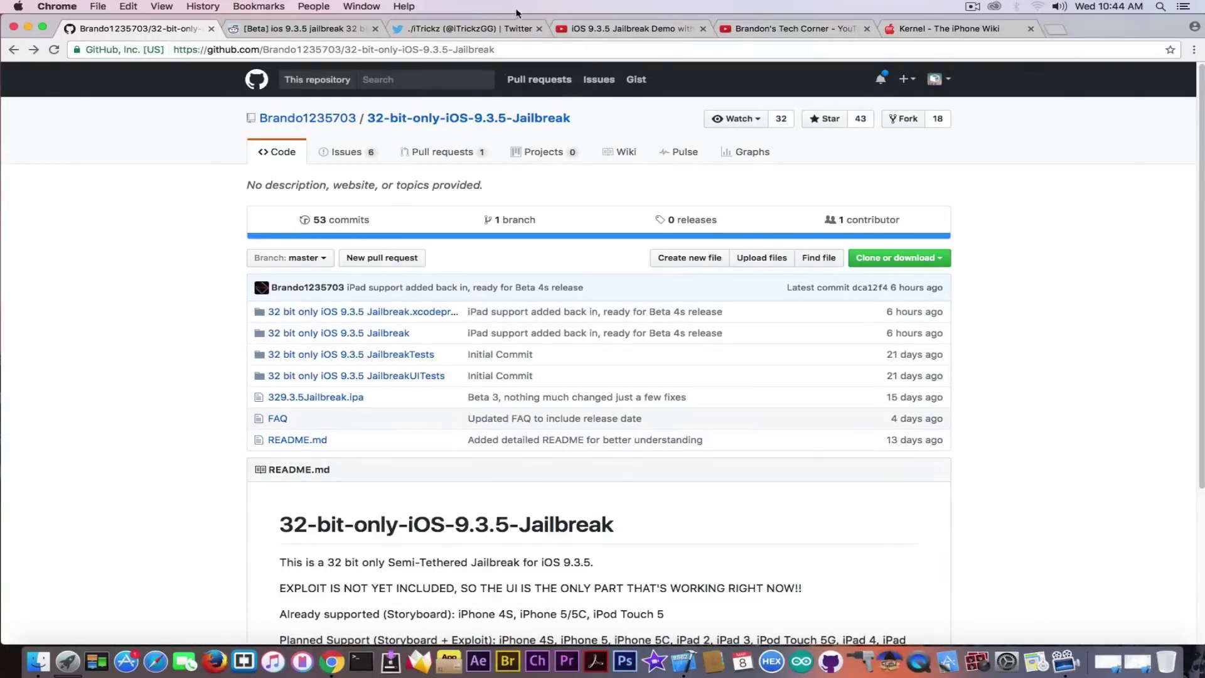
left_click(584, 32)
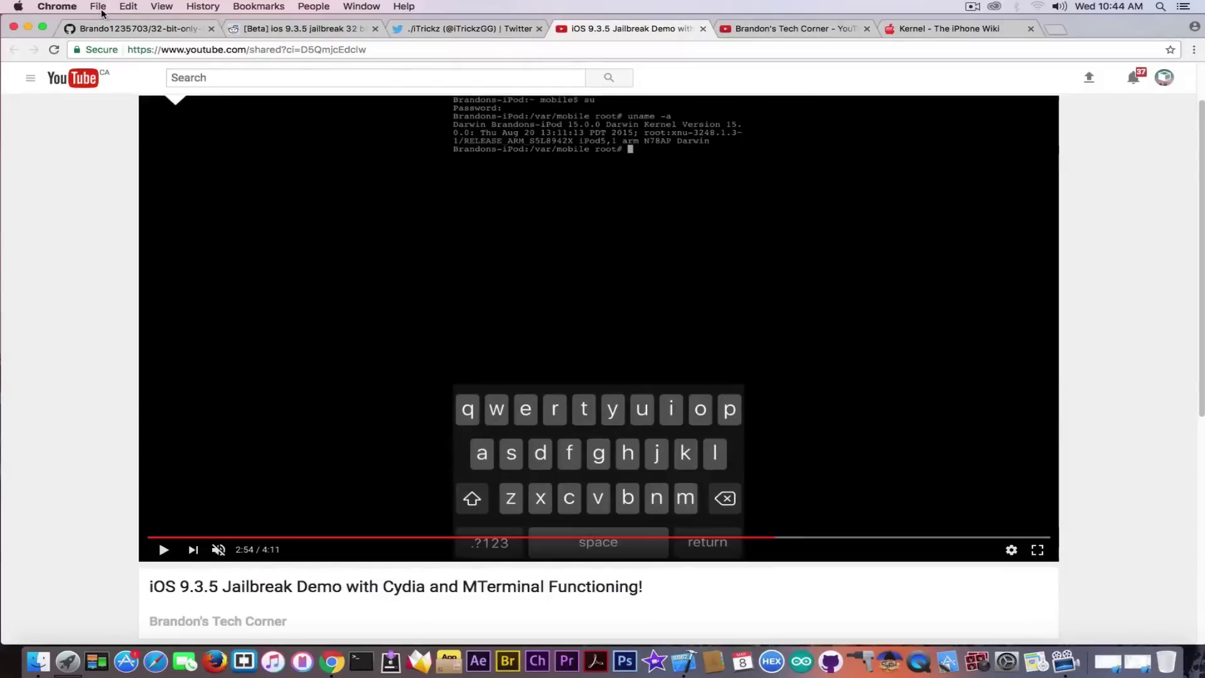
left_click(29, 27)
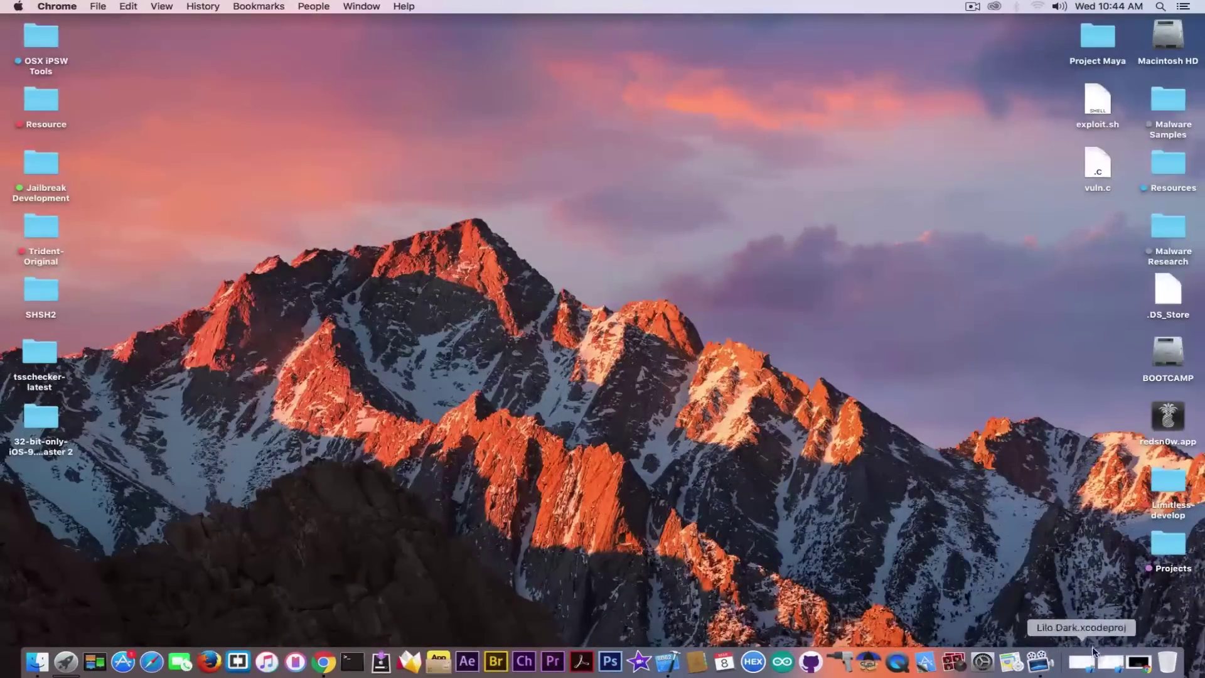
Step: Restore Xcode and check the storyboard View's list of constraints
left_click(1107, 663)
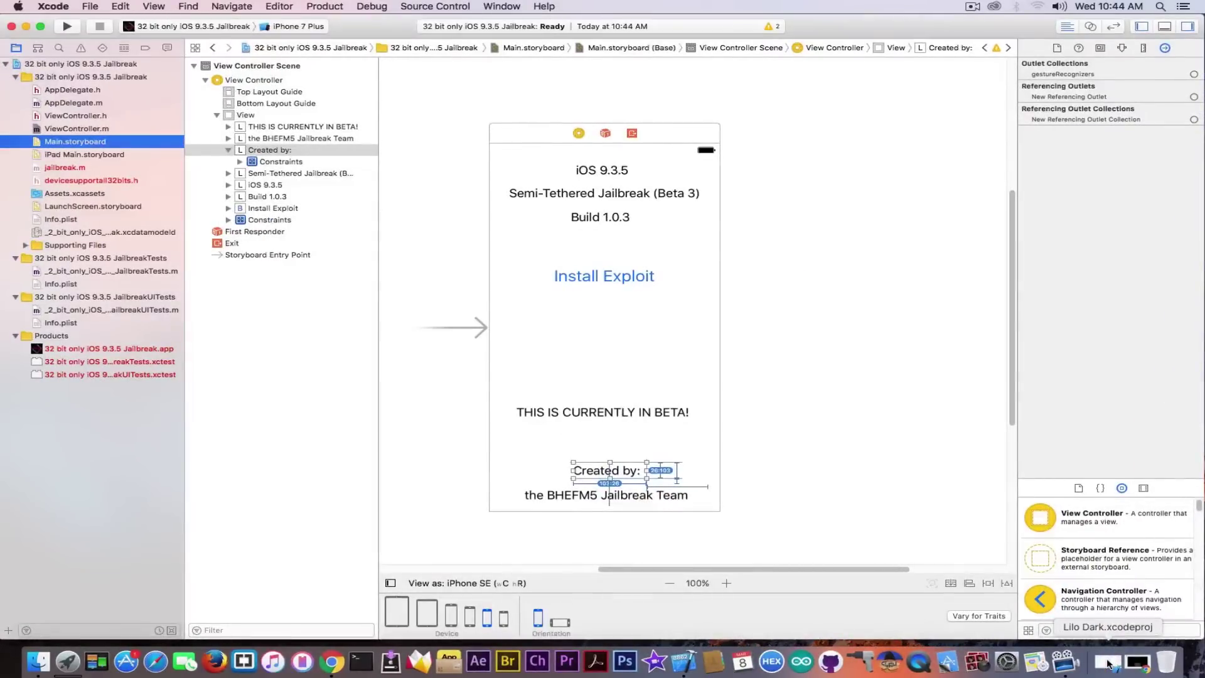
left_click(640, 400)
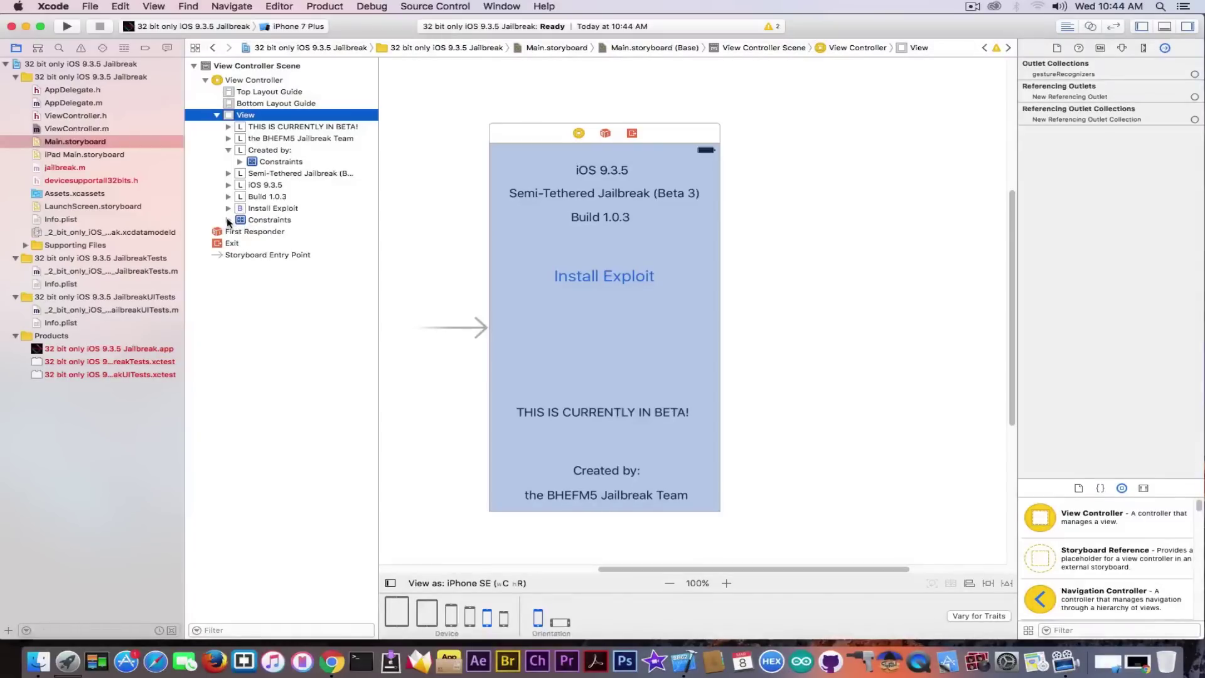
left_click(228, 220)
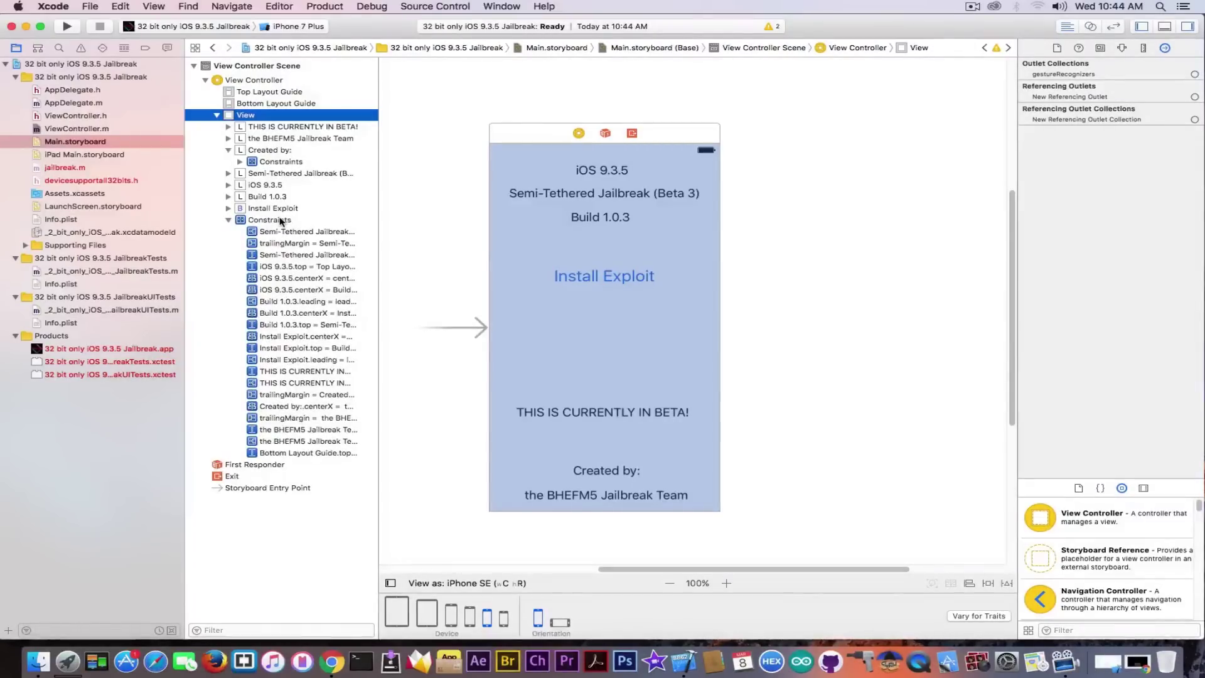
left_click(227, 220)
Step: Undo the added constraints and the BETA label move, then clear the canvas selection
left_click(121, 7)
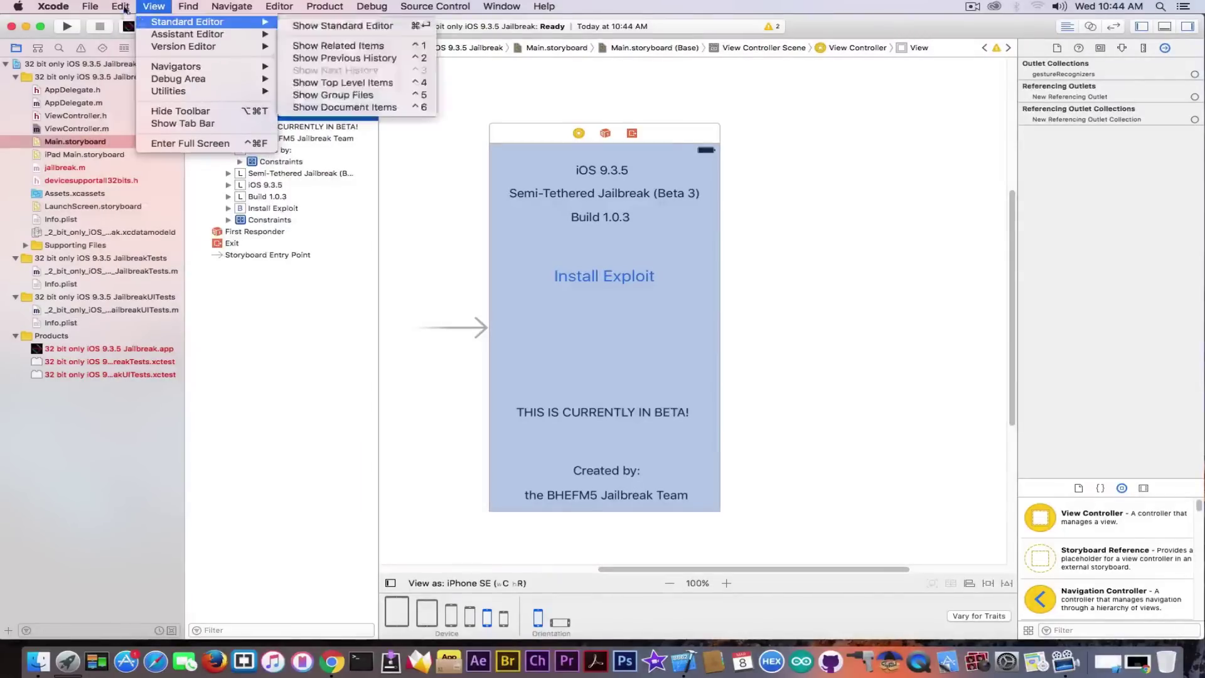
left_click(131, 22)
left_click(120, 6)
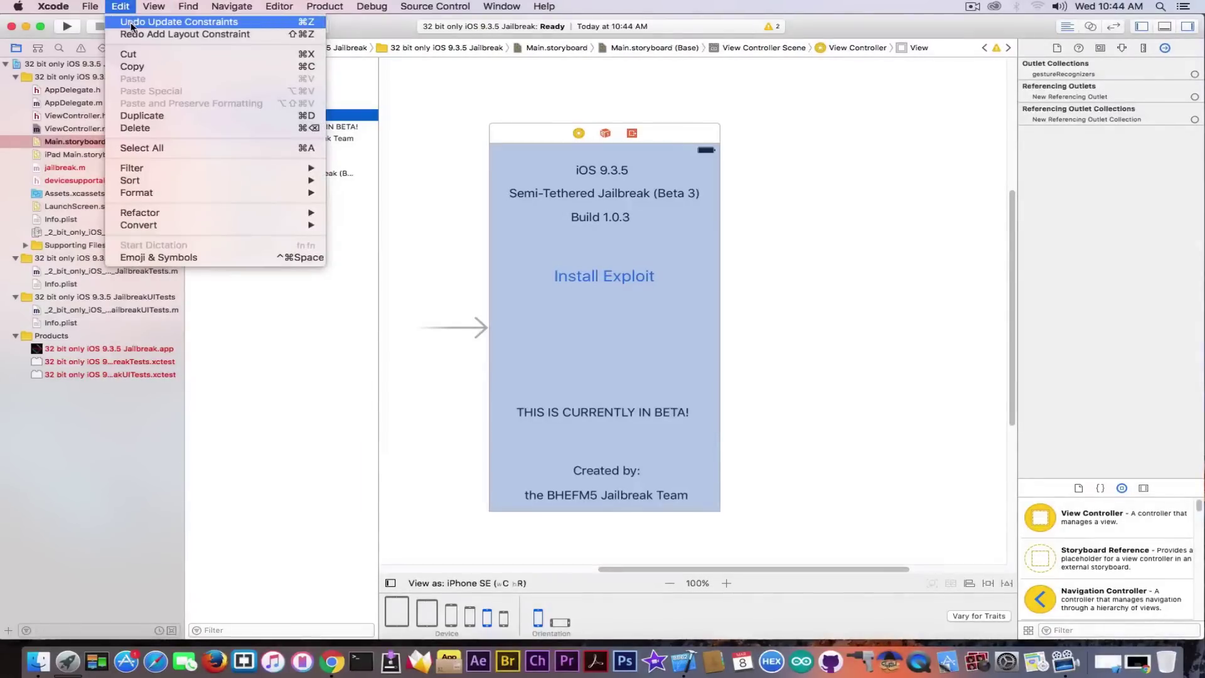
left_click(131, 22)
left_click(120, 7)
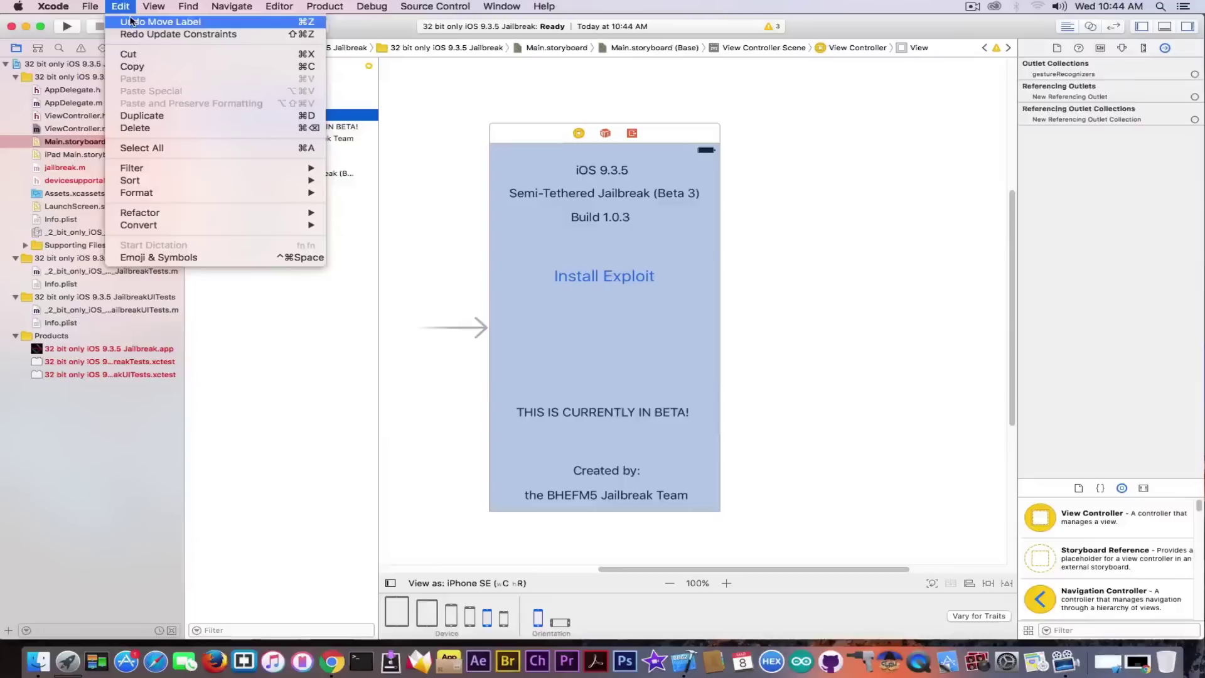
left_click(131, 22)
left_click(121, 7)
left_click(130, 22)
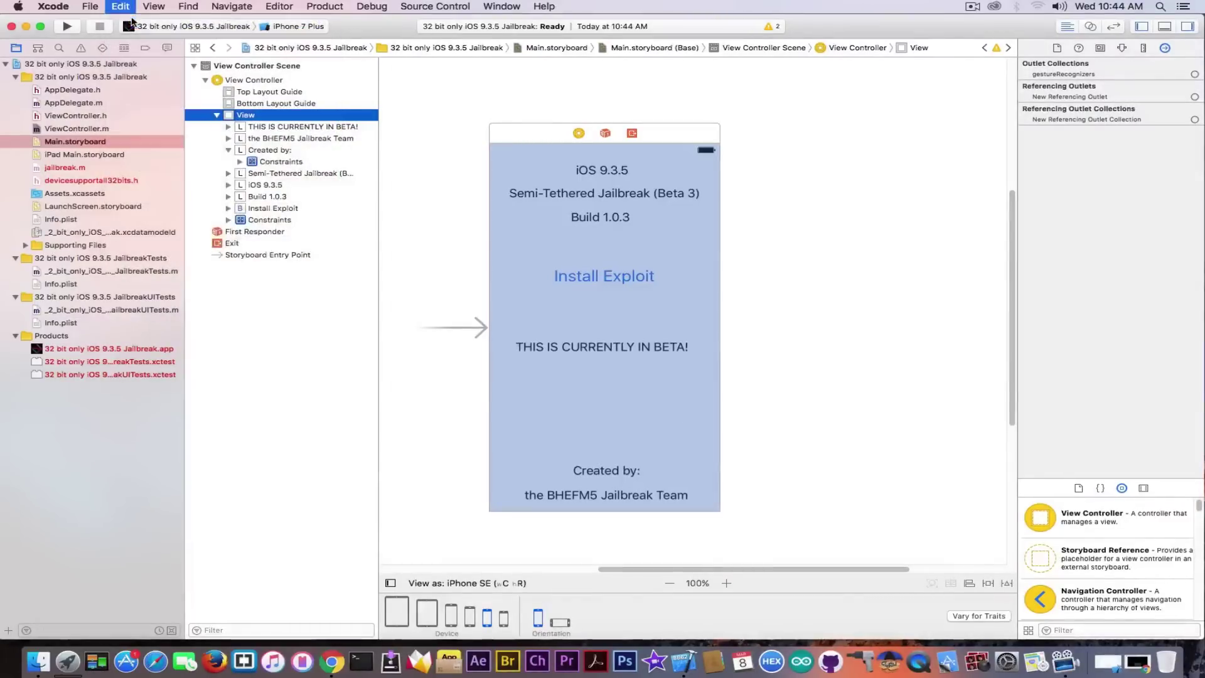
left_click(514, 310)
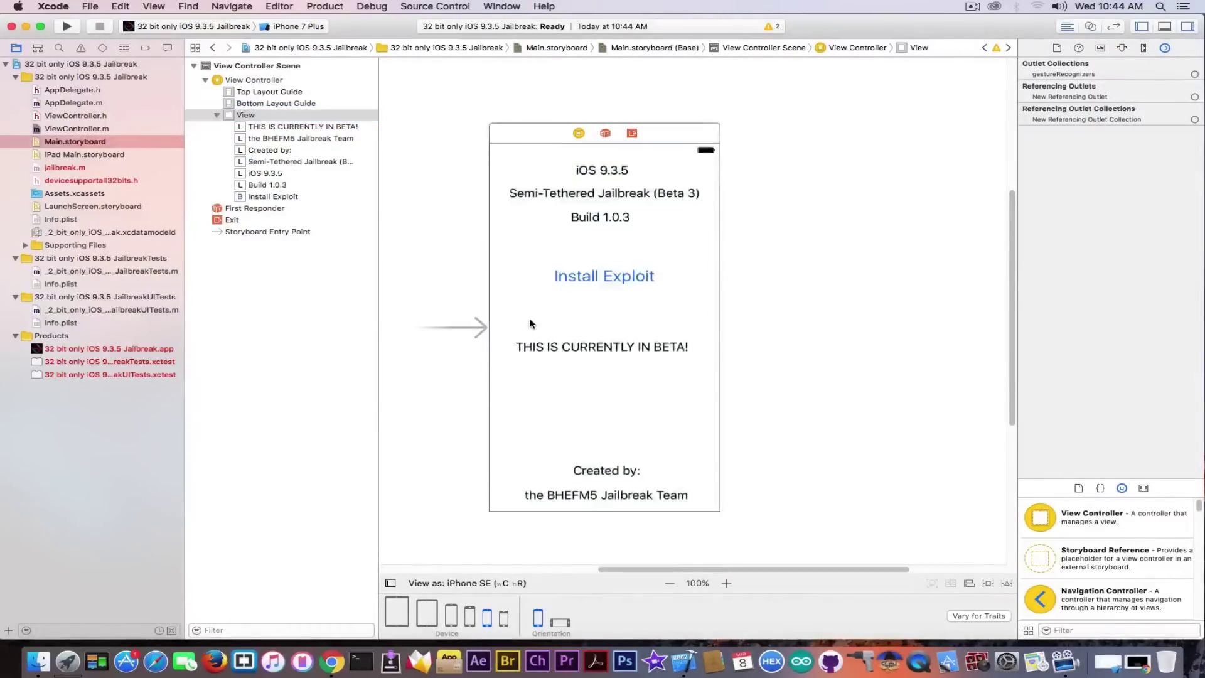
left_click(472, 254)
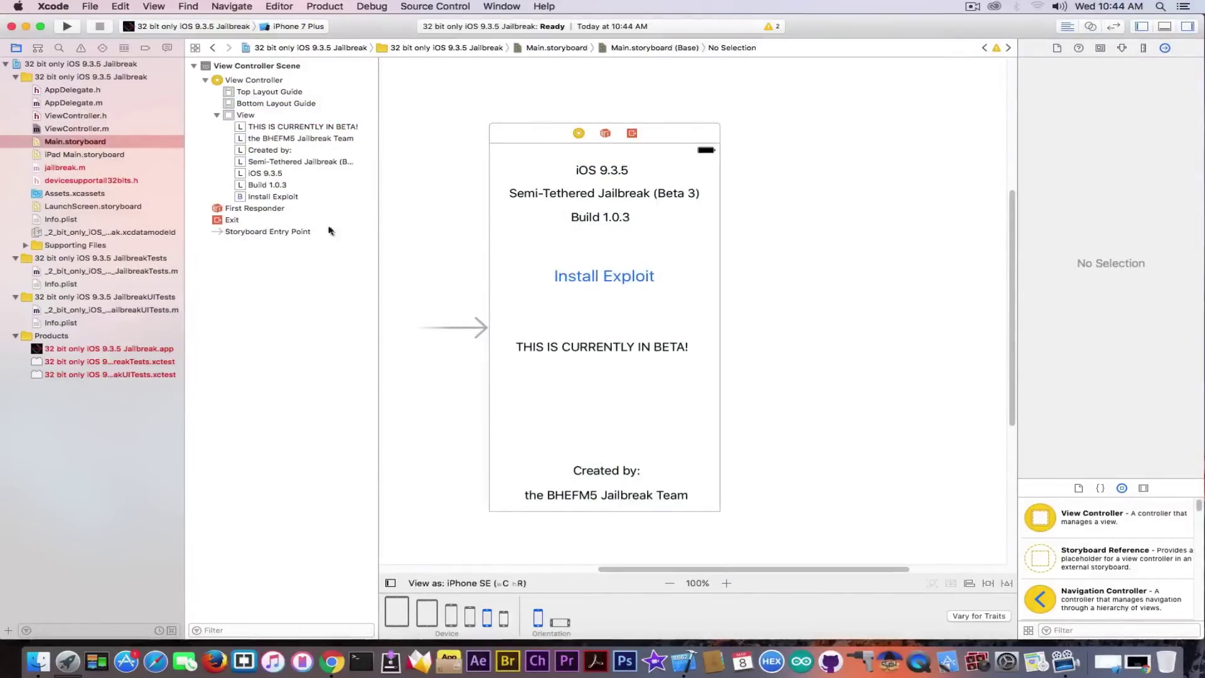
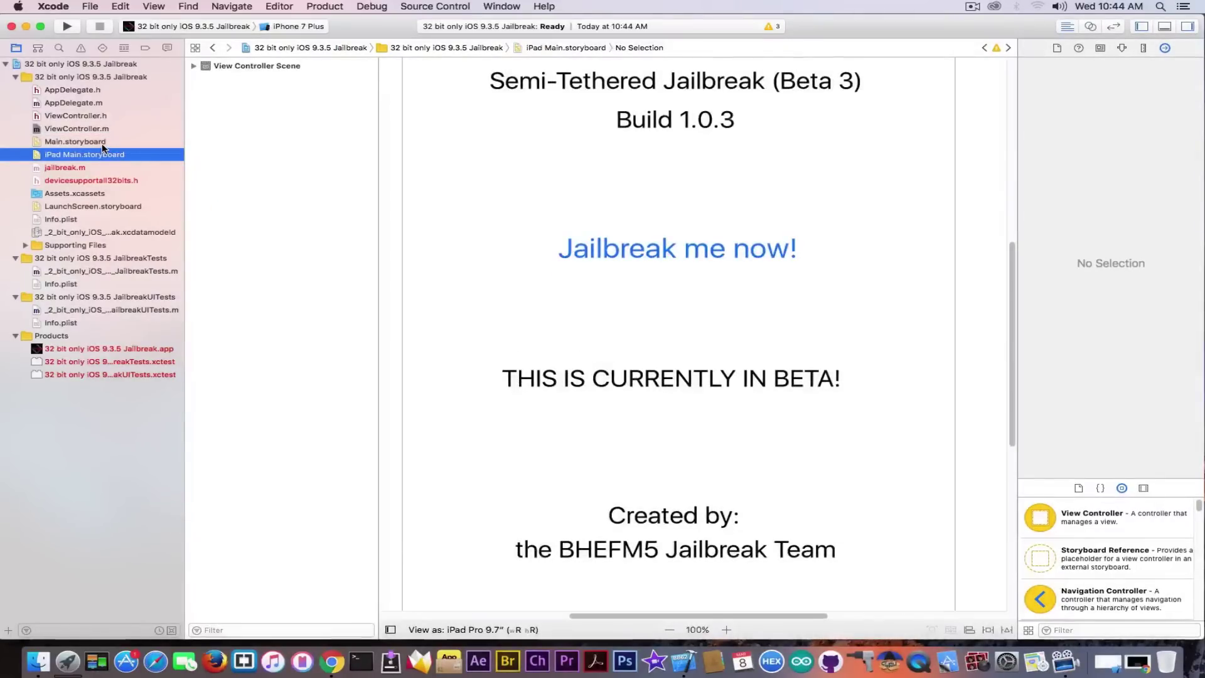
Step: Open Main.storyboard and select the view controller's root View in the document outline
left_click(102, 143)
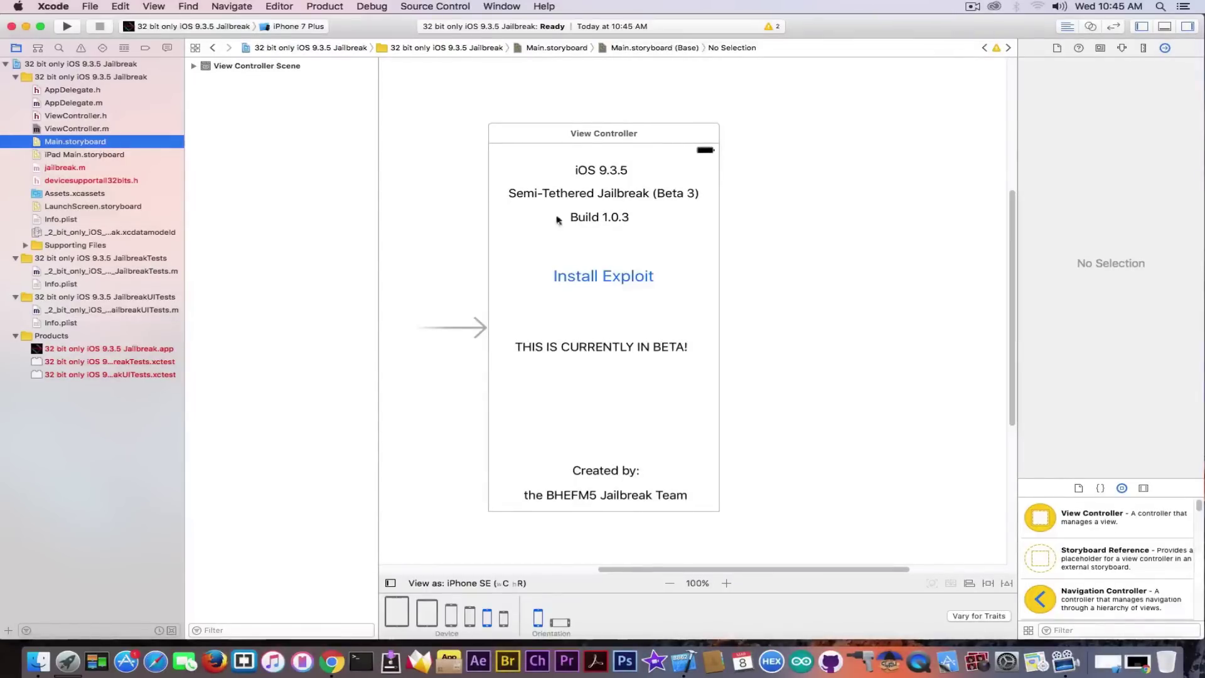
left_click(525, 236)
left_click(524, 232)
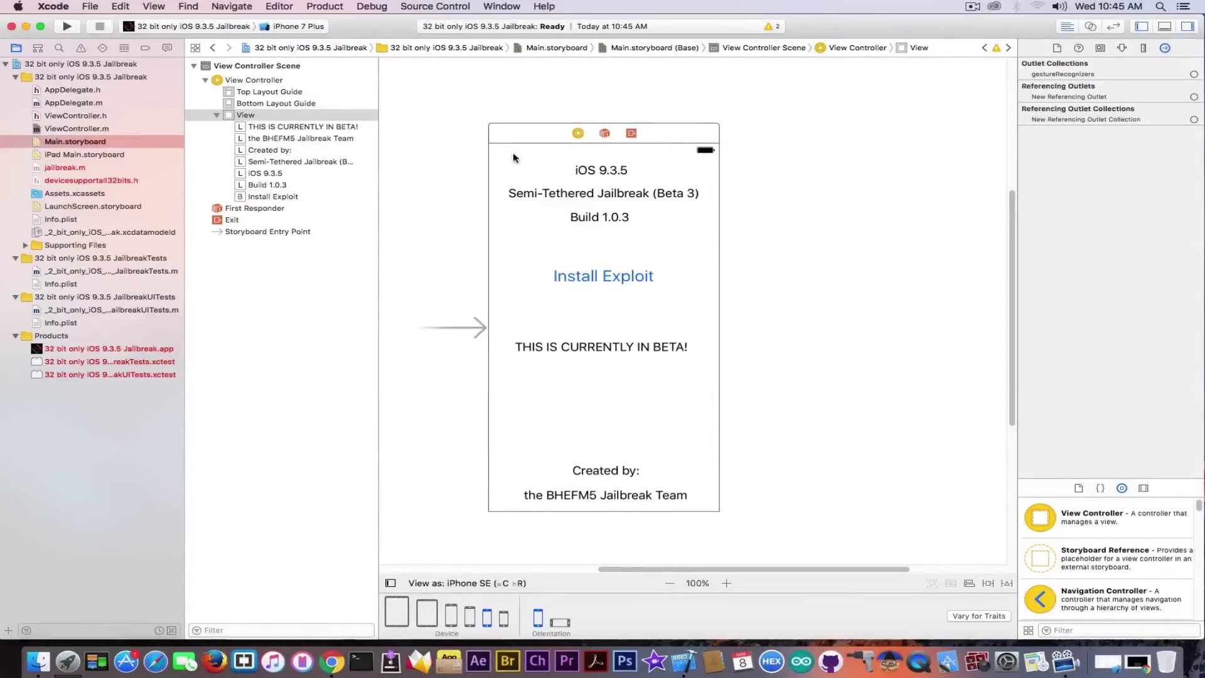
scroll(514, 153, "left", 3)
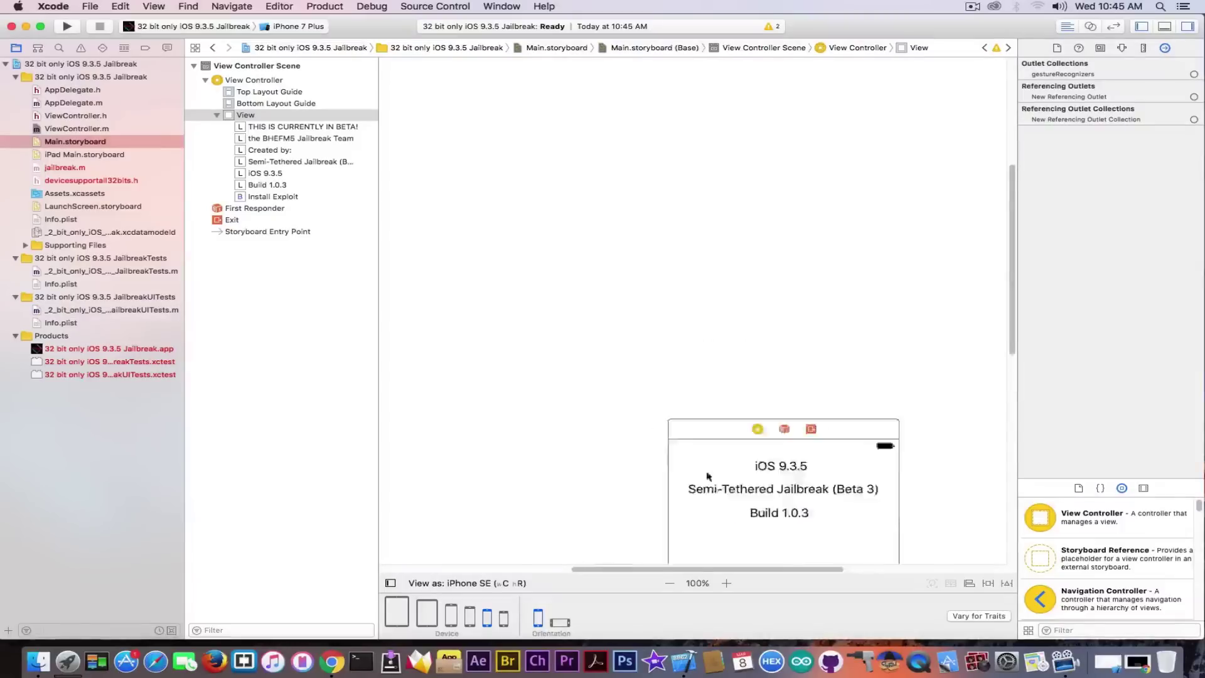
Step: Reset all labels and the Install Exploit button to suggested constraints, then expand the Constraints group
left_click_drag(547, 108, 782, 473)
left_click(1003, 584)
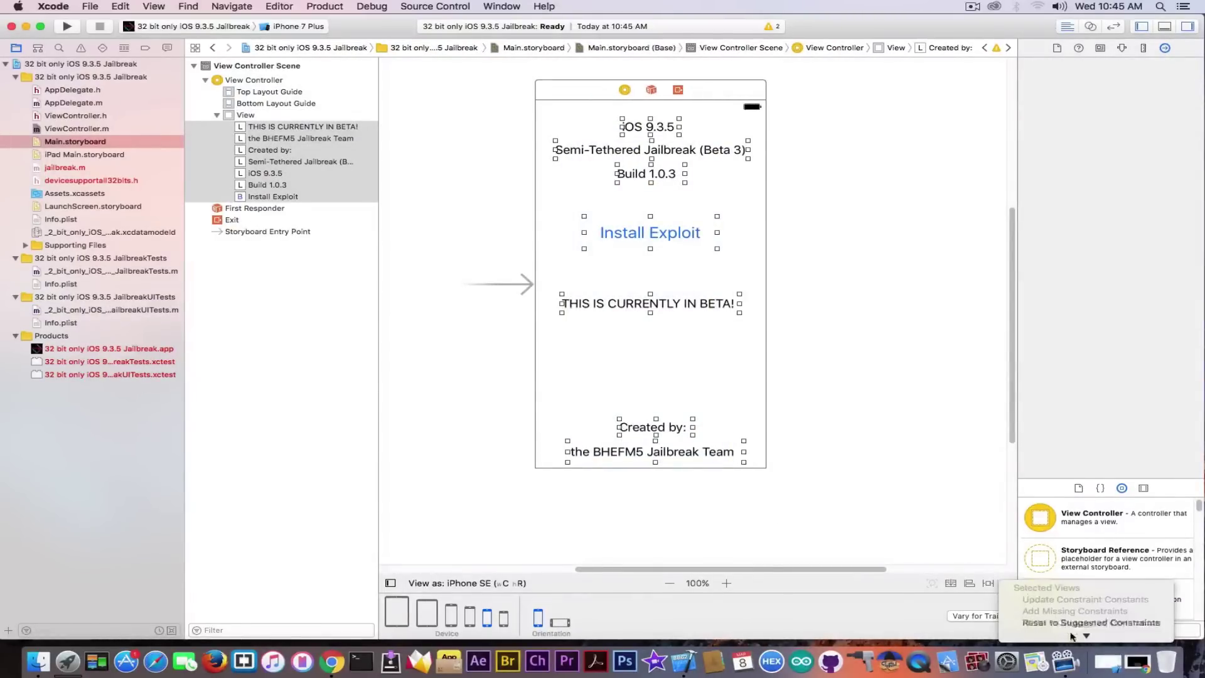
left_click(1064, 556)
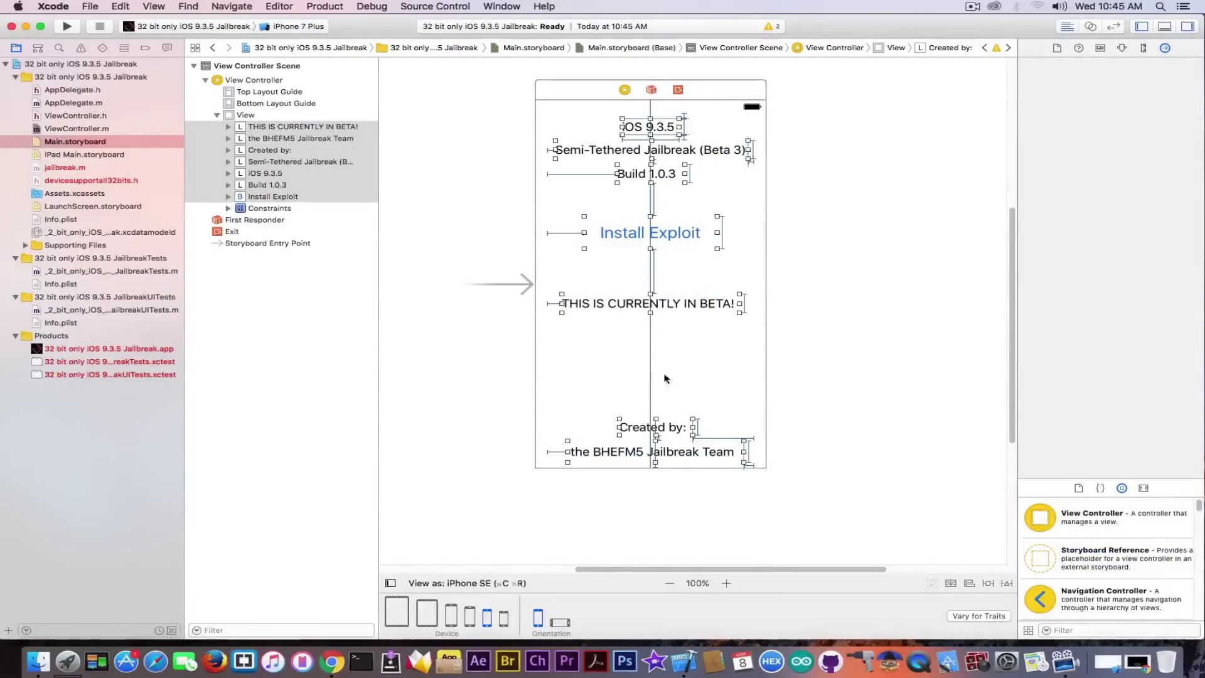
left_click(589, 352)
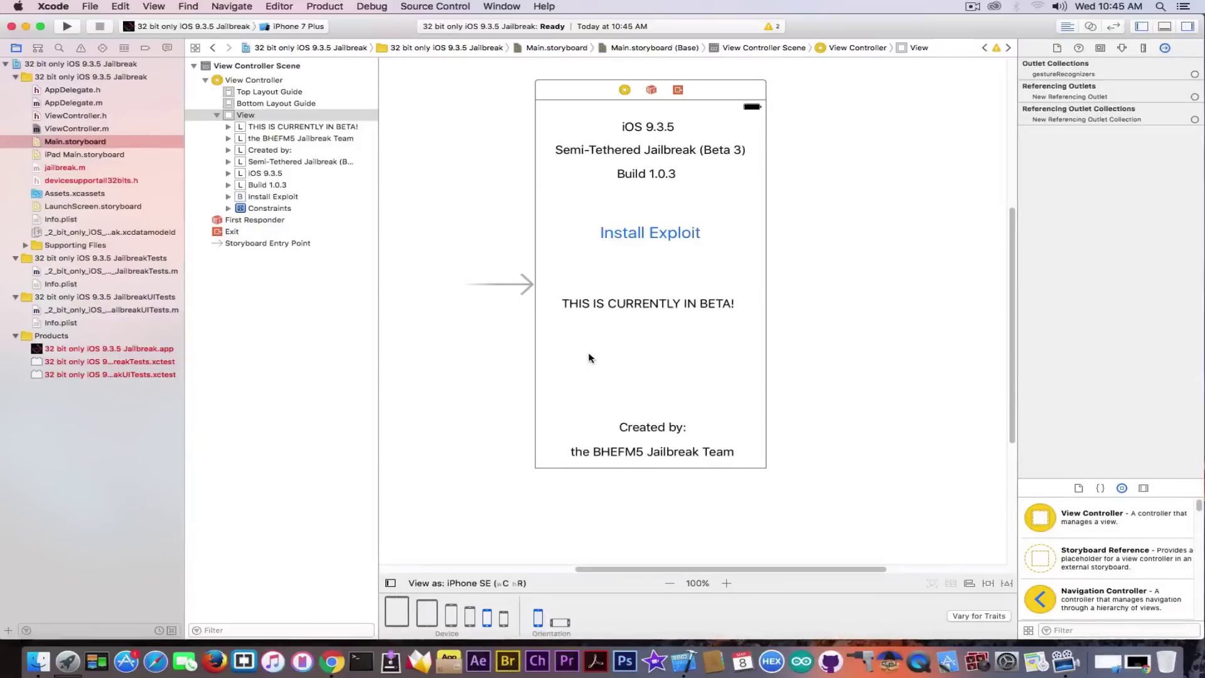
left_click(228, 209)
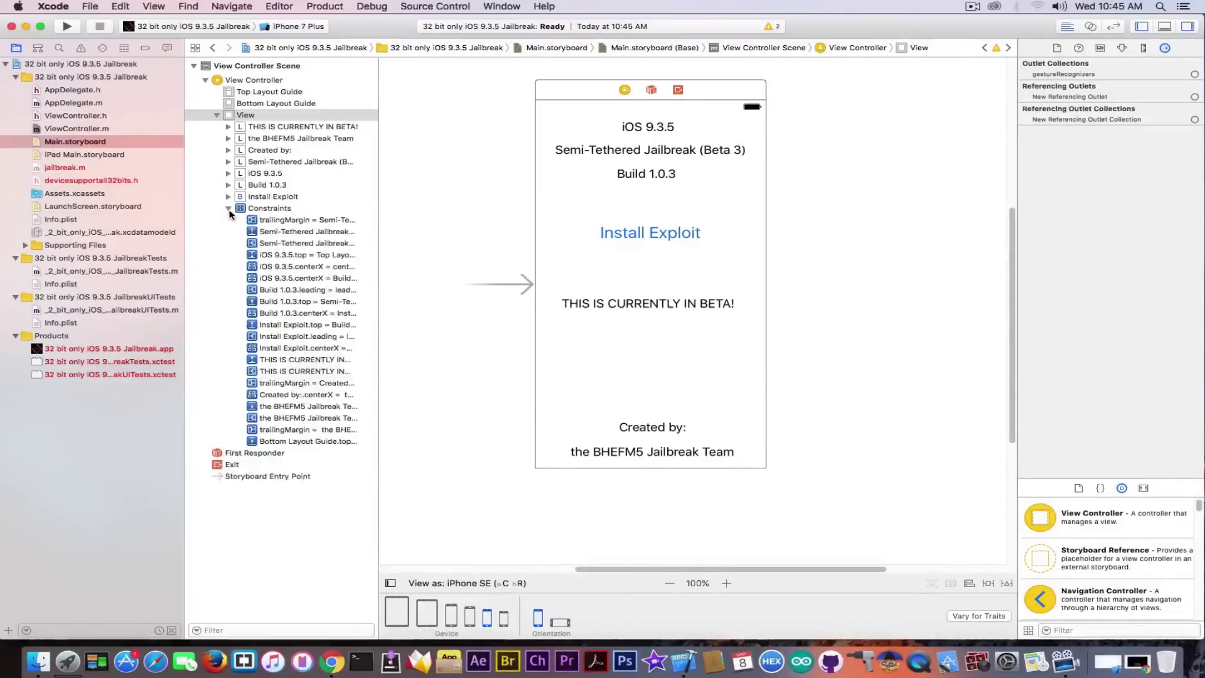
left_click_drag(628, 383, 753, 469)
left_click(987, 583)
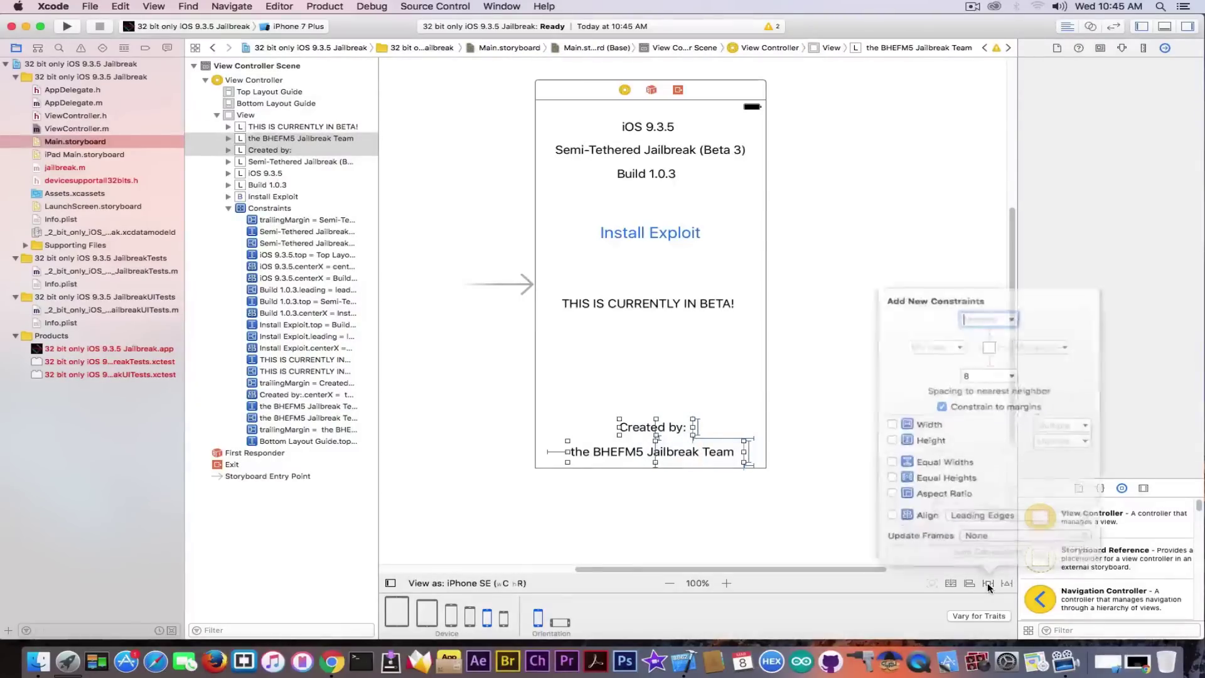
left_click(904, 523)
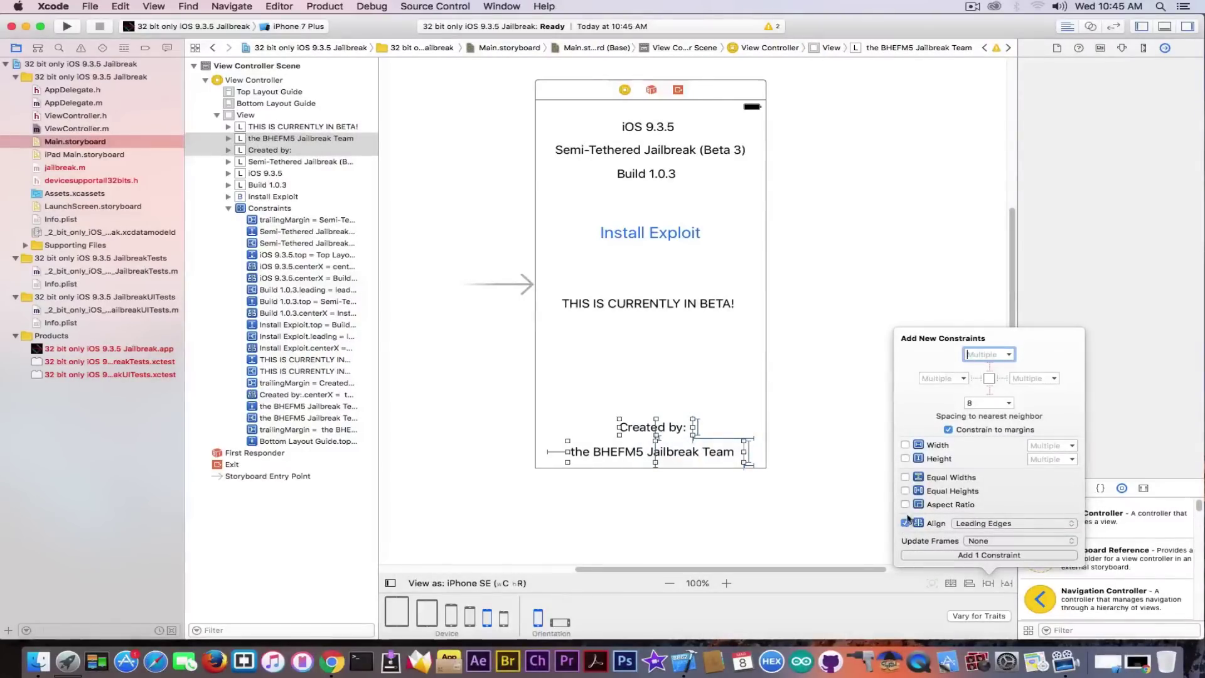
left_click(904, 505)
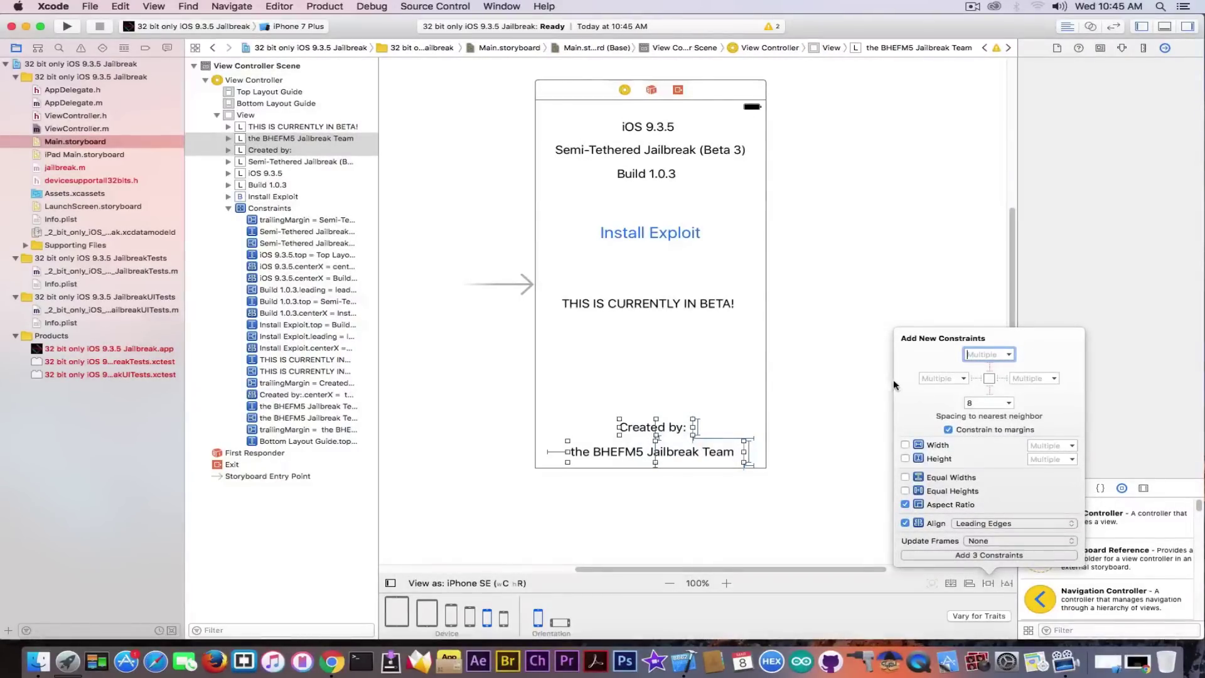
left_click(1001, 555)
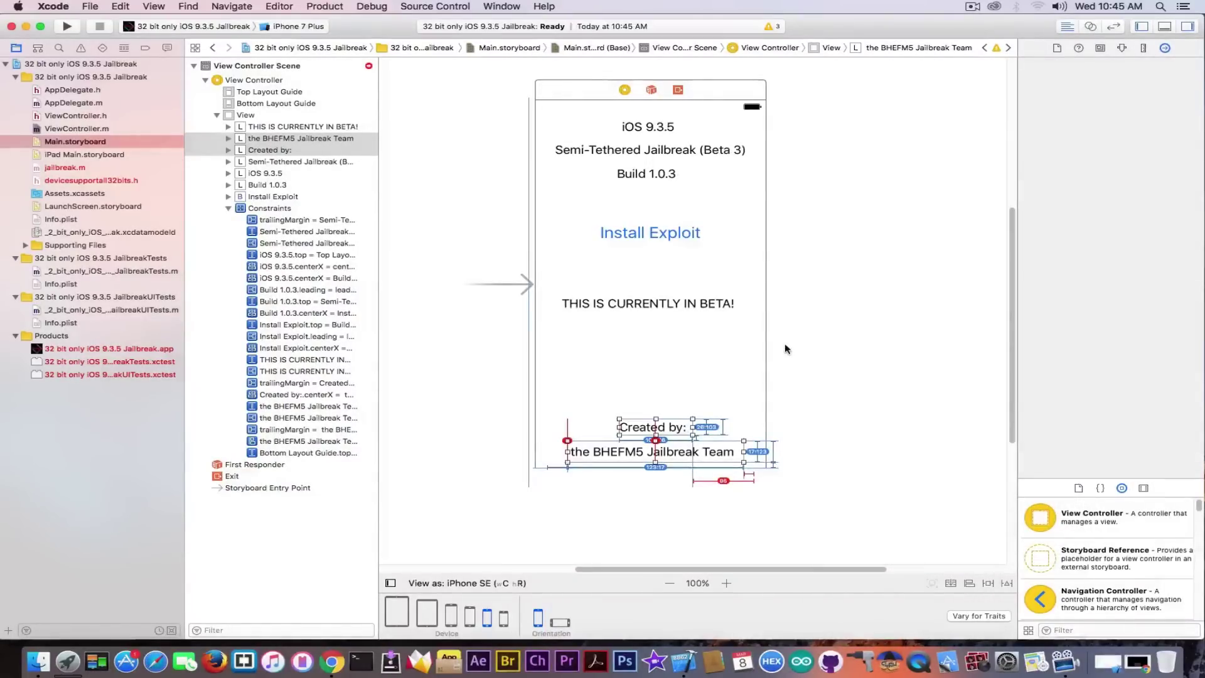
key("super+z")
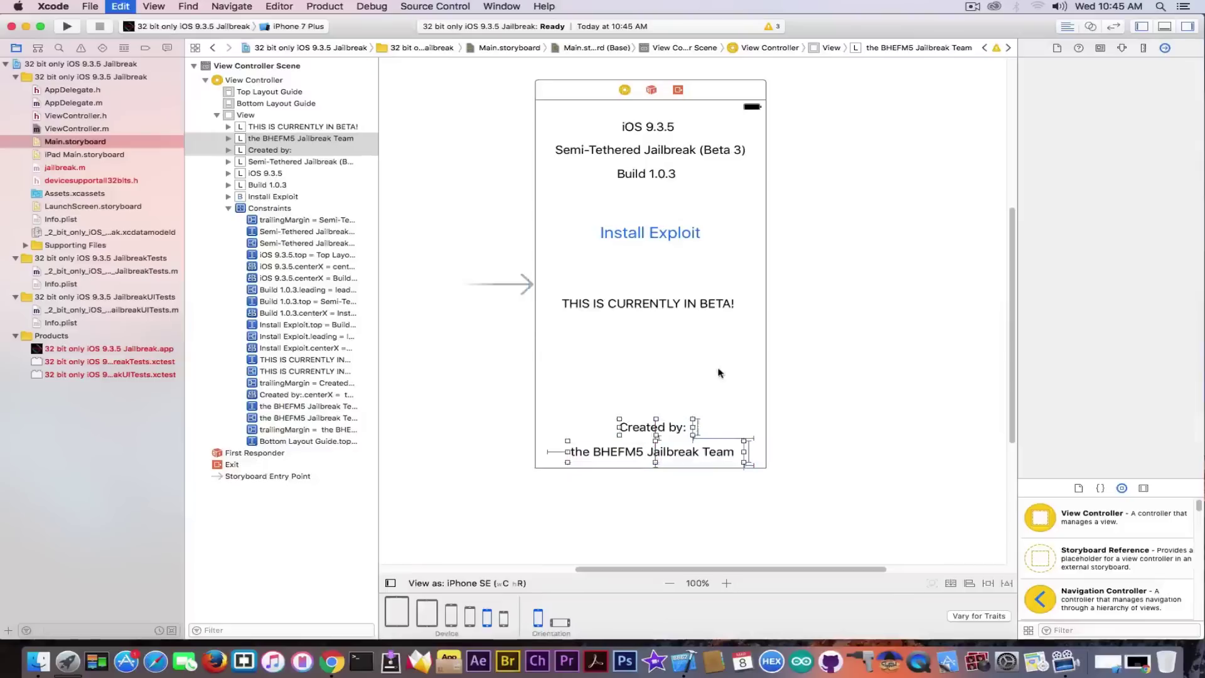
left_click(718, 372)
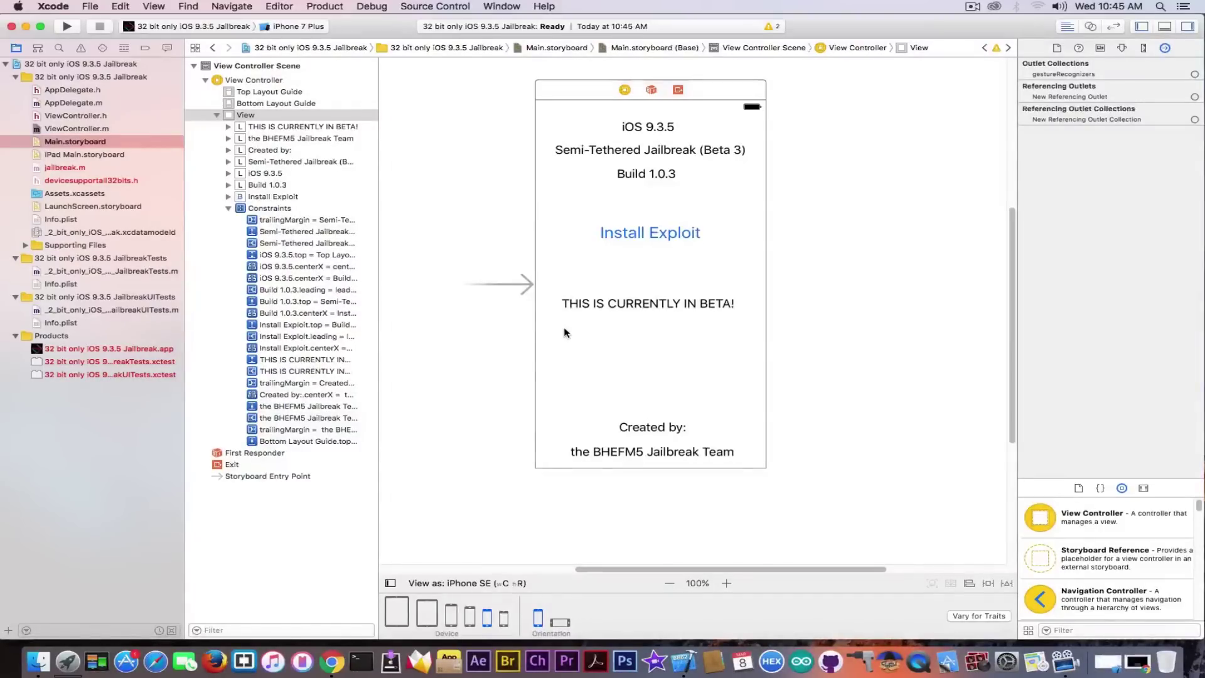
Step: Filter the Object Library for 'label'
left_click_drag(577, 123, 729, 486)
left_click(665, 388)
scroll(1181, 560, "down", 4)
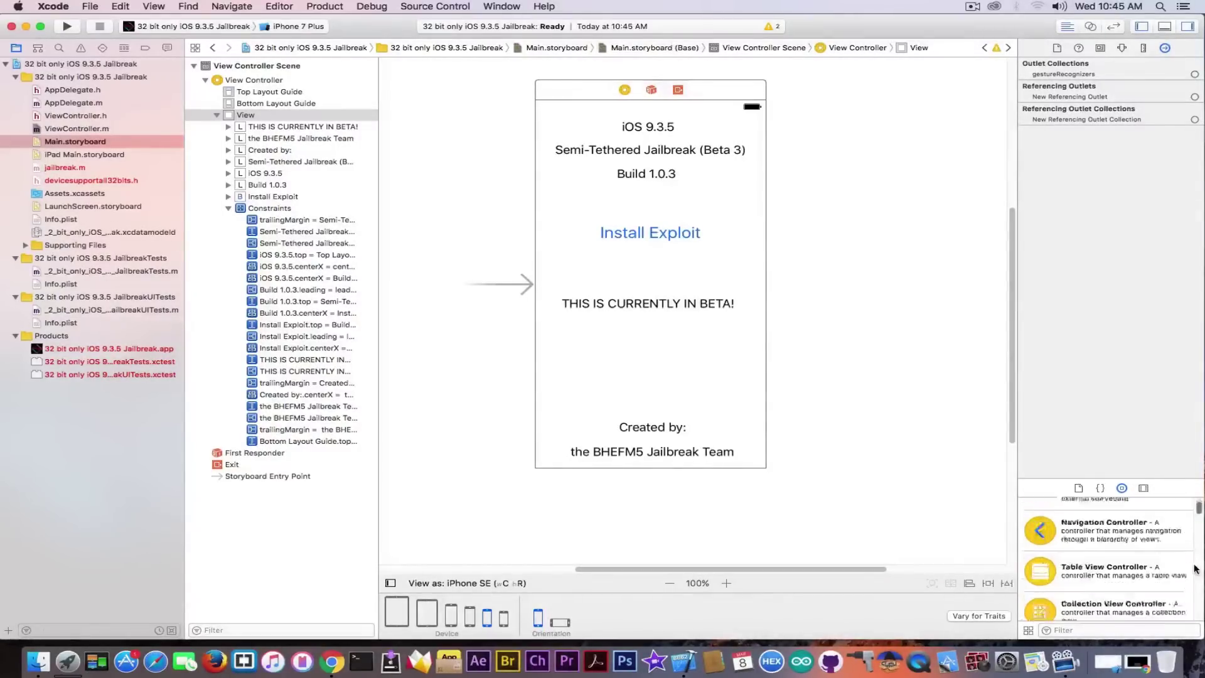
left_click(1112, 626)
type("label")
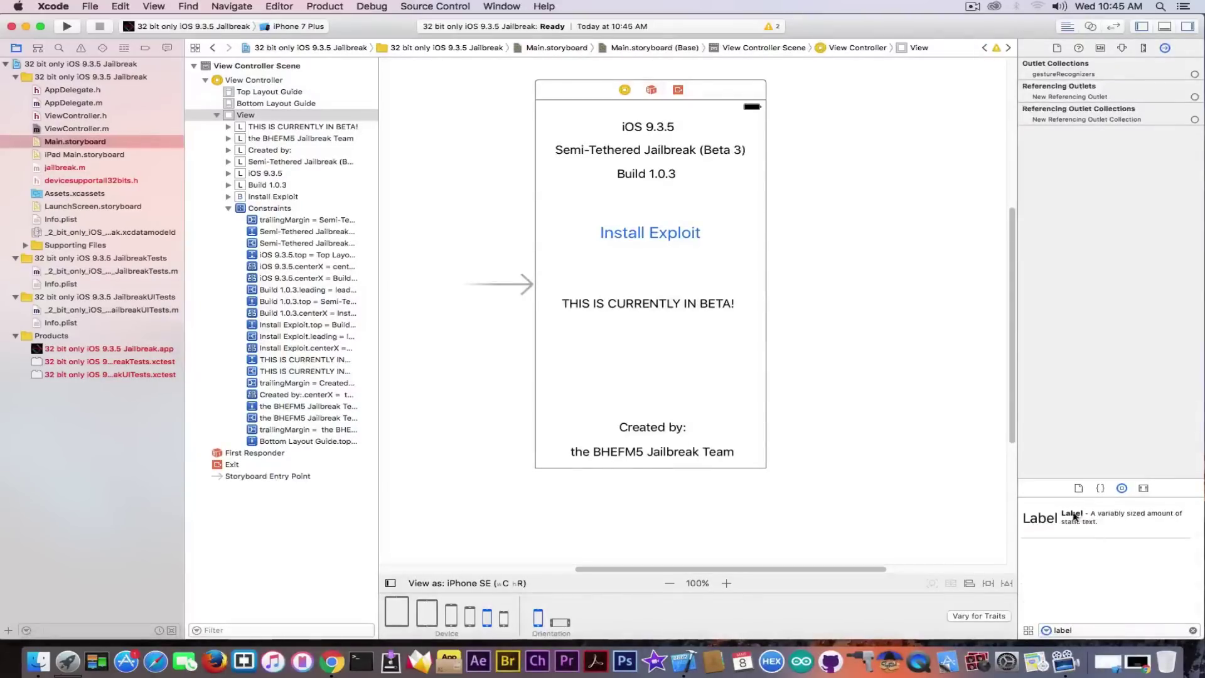
Step: Drop a Label above the beta notice, rename it 'Cat Napping', and centre it under Install Exploit
left_click_drag(1074, 516, 640, 272)
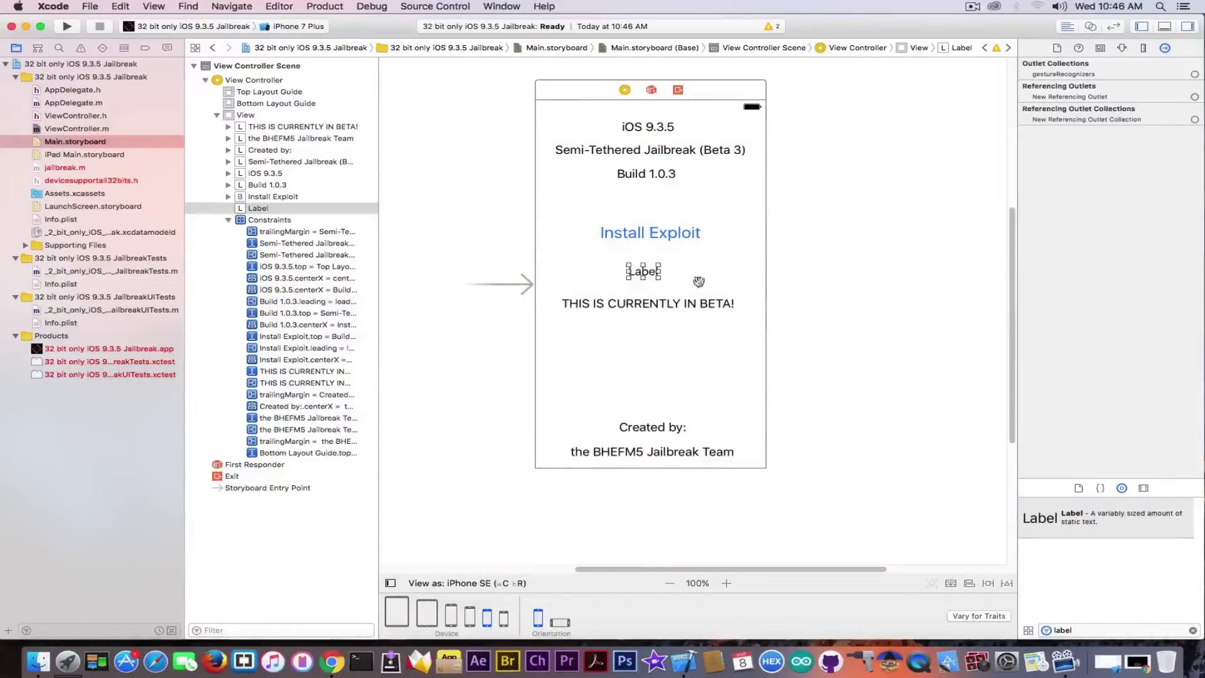
double_click(638, 272)
type("Cat Na")
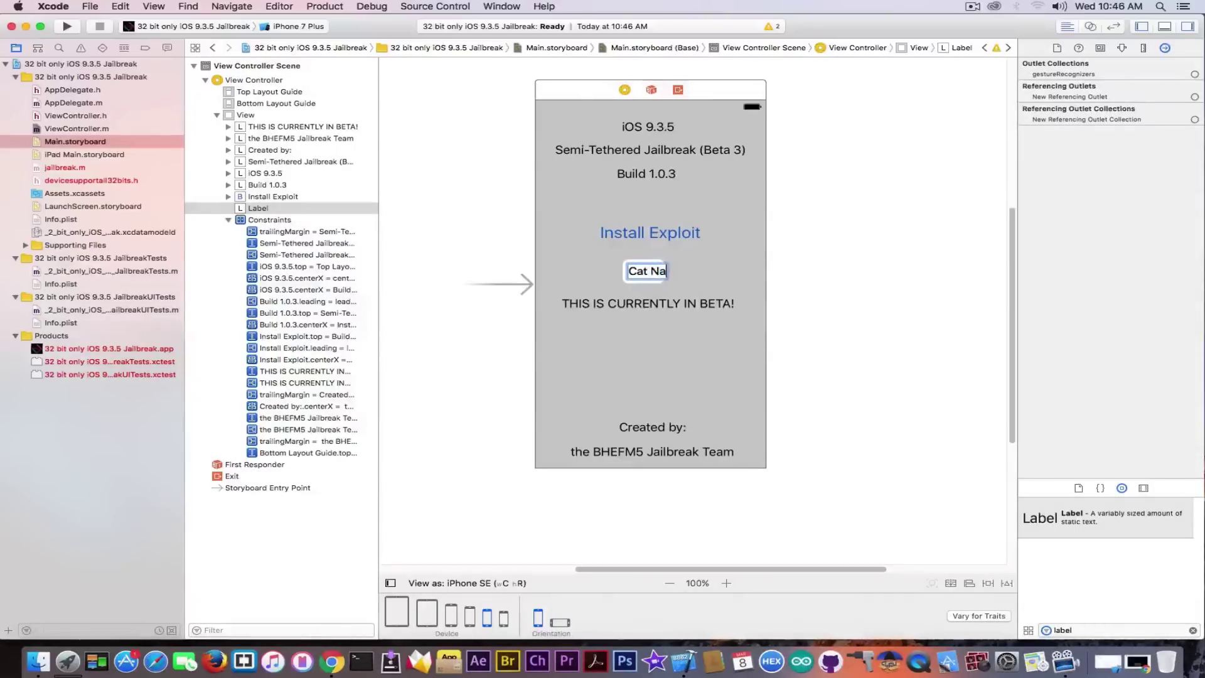
type("pping")
left_click(665, 373)
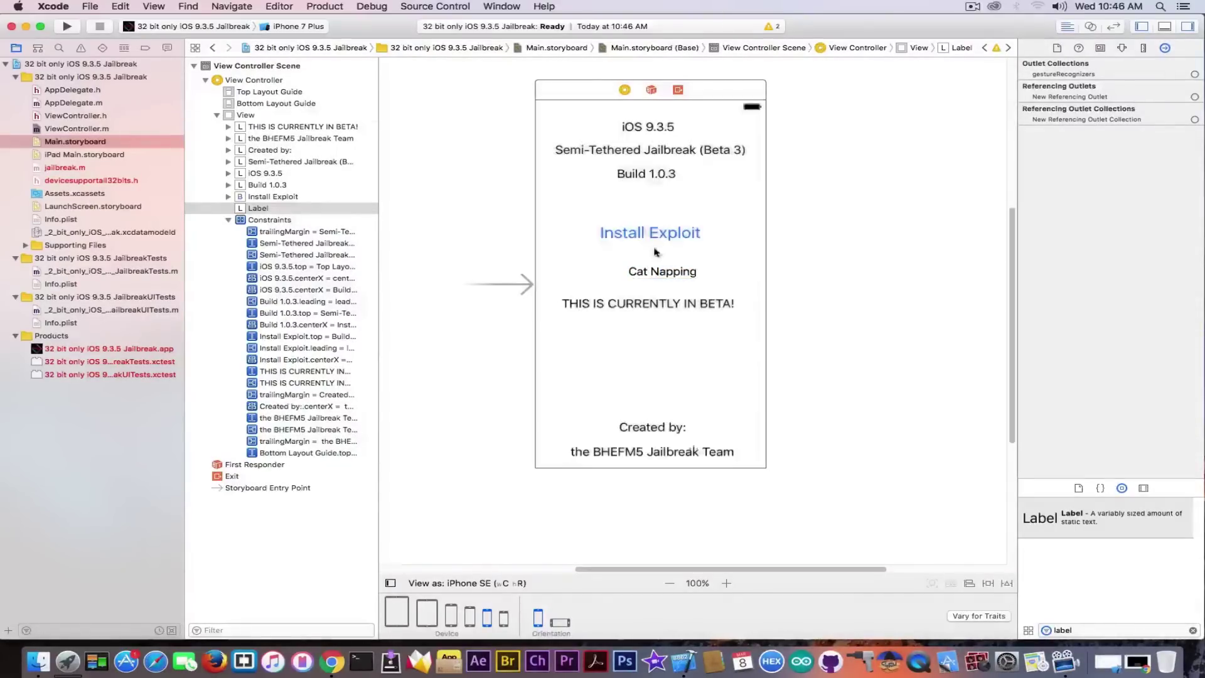
left_click_drag(637, 276, 652, 281)
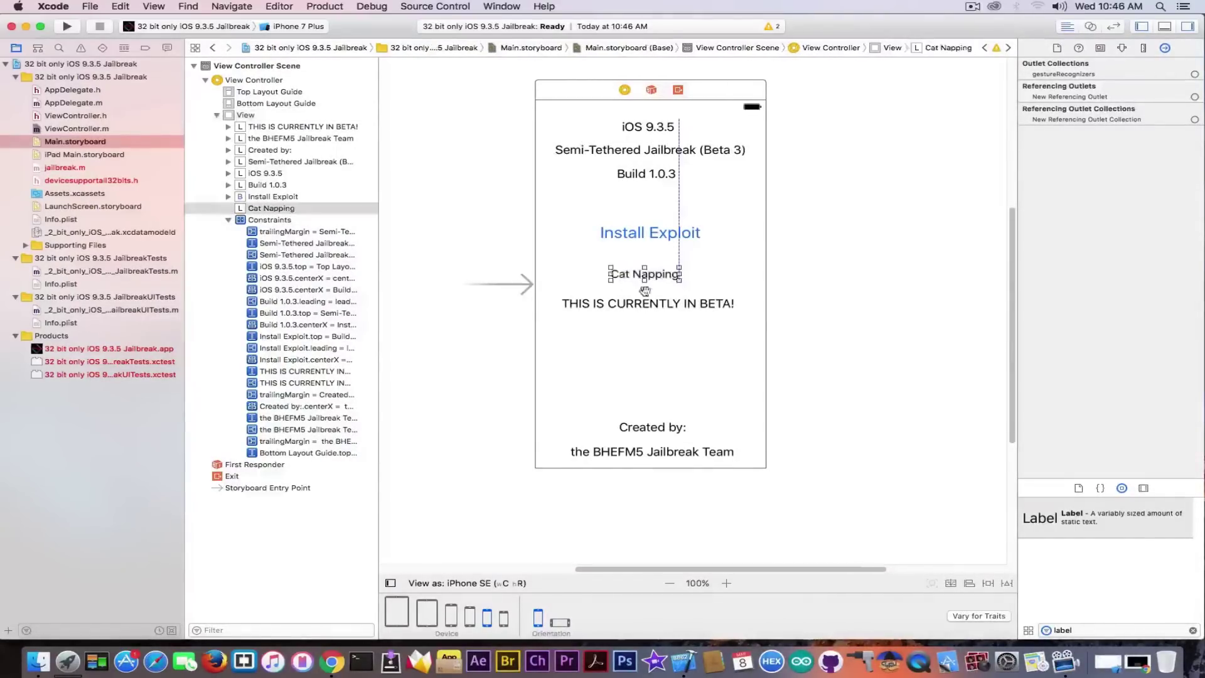
left_click(651, 370)
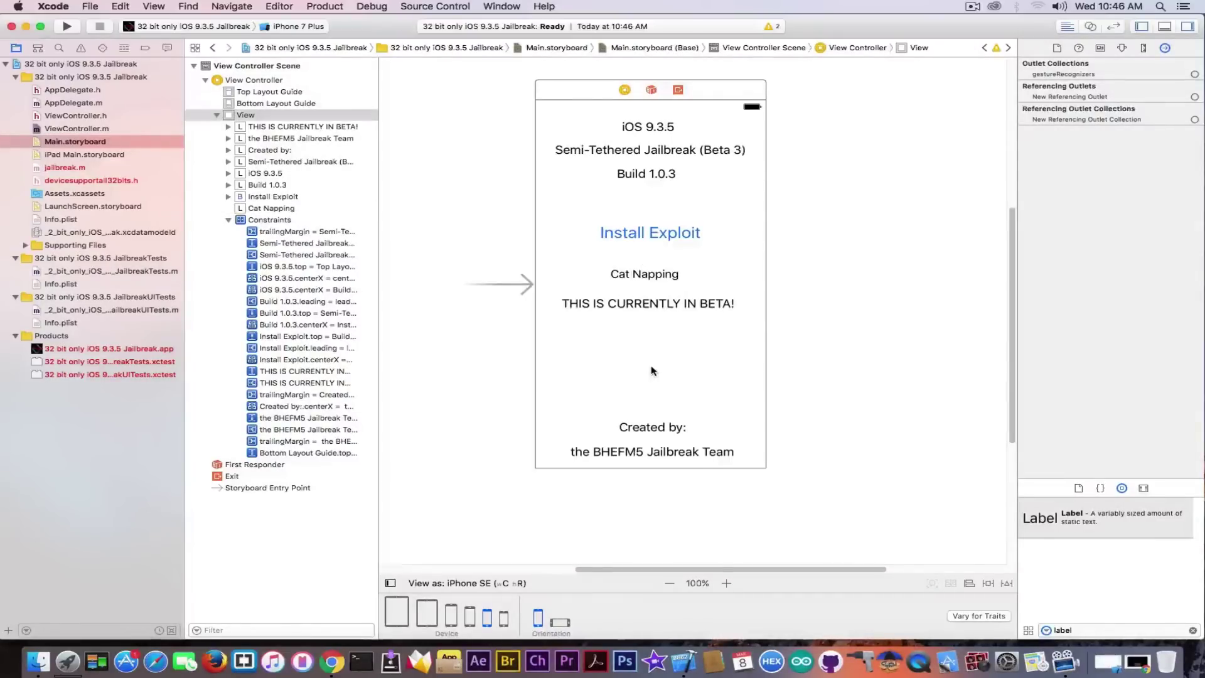
Step: Open ViewController.m and go to the alert title line in the gobuttontapped method
left_click(90, 129)
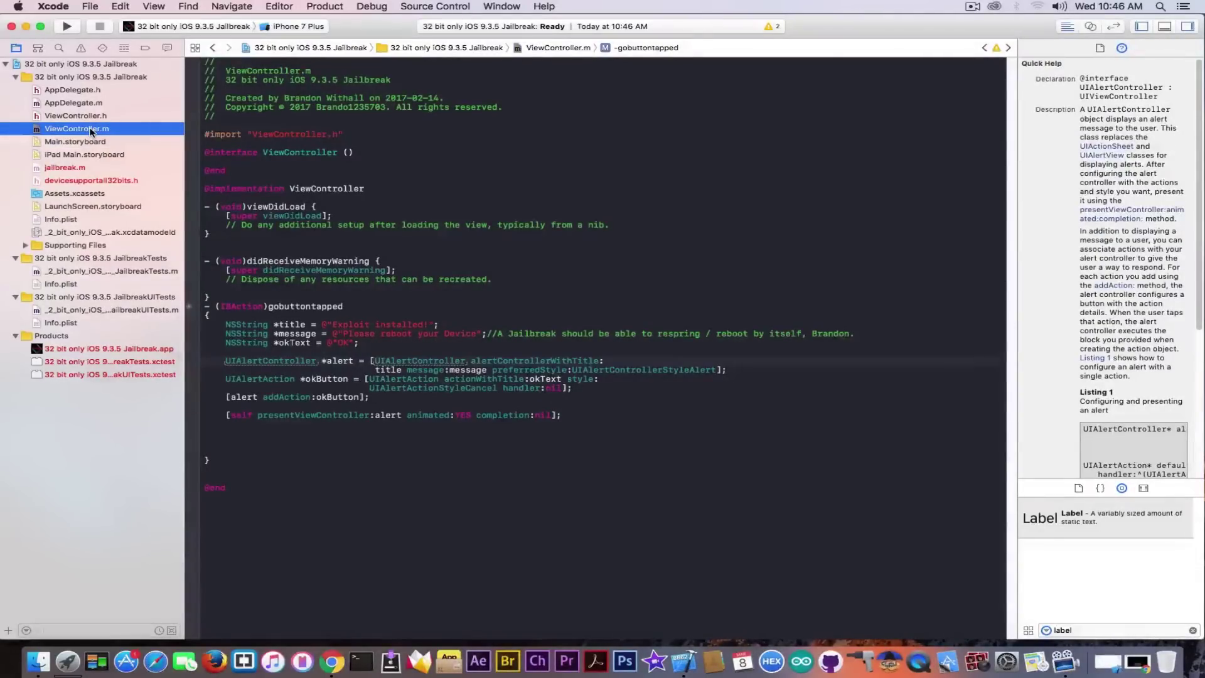
left_click(393, 181)
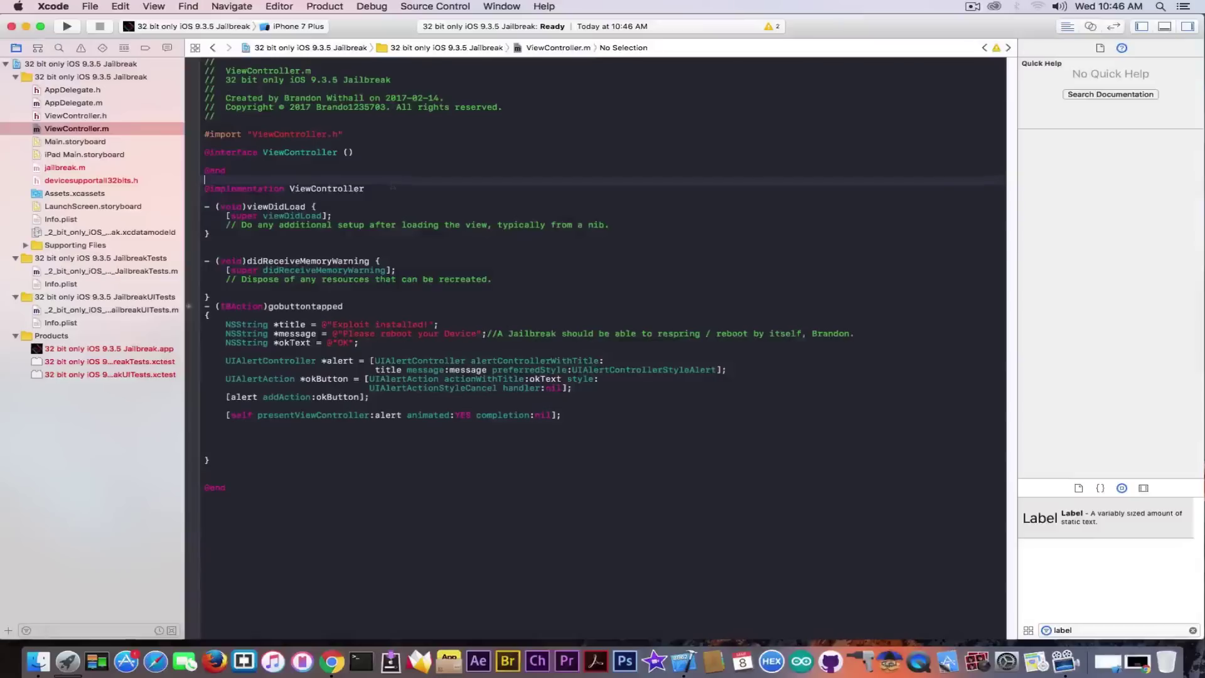
left_click(415, 272)
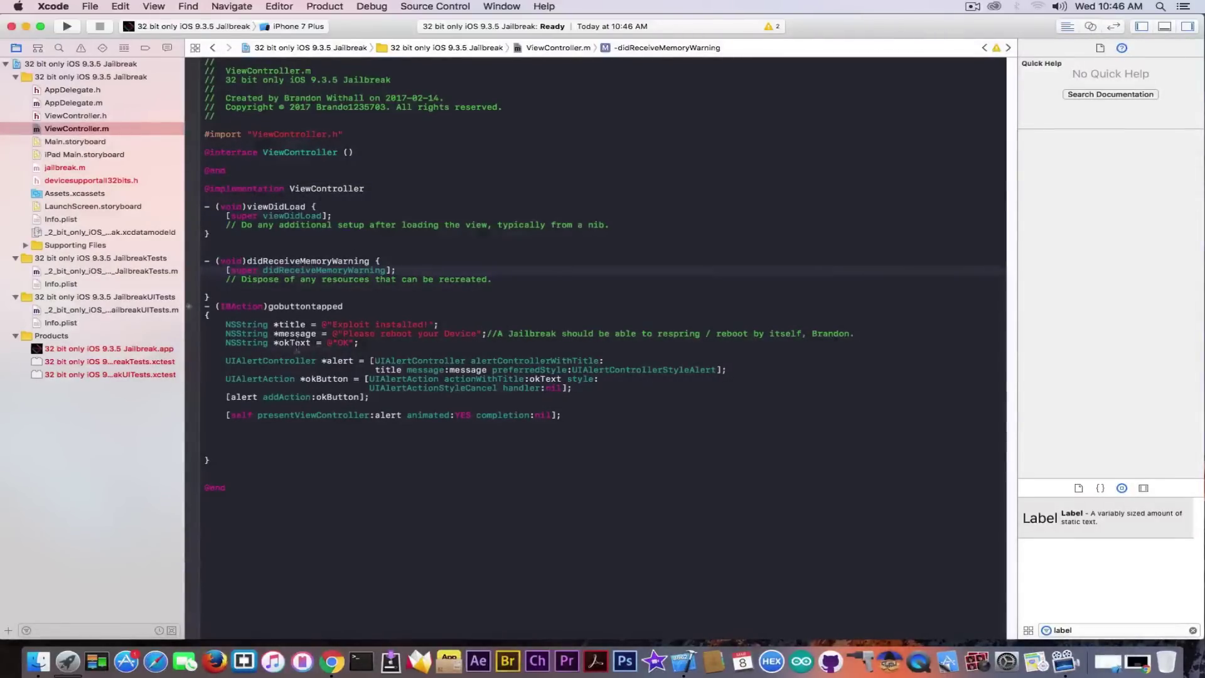
left_click(344, 323)
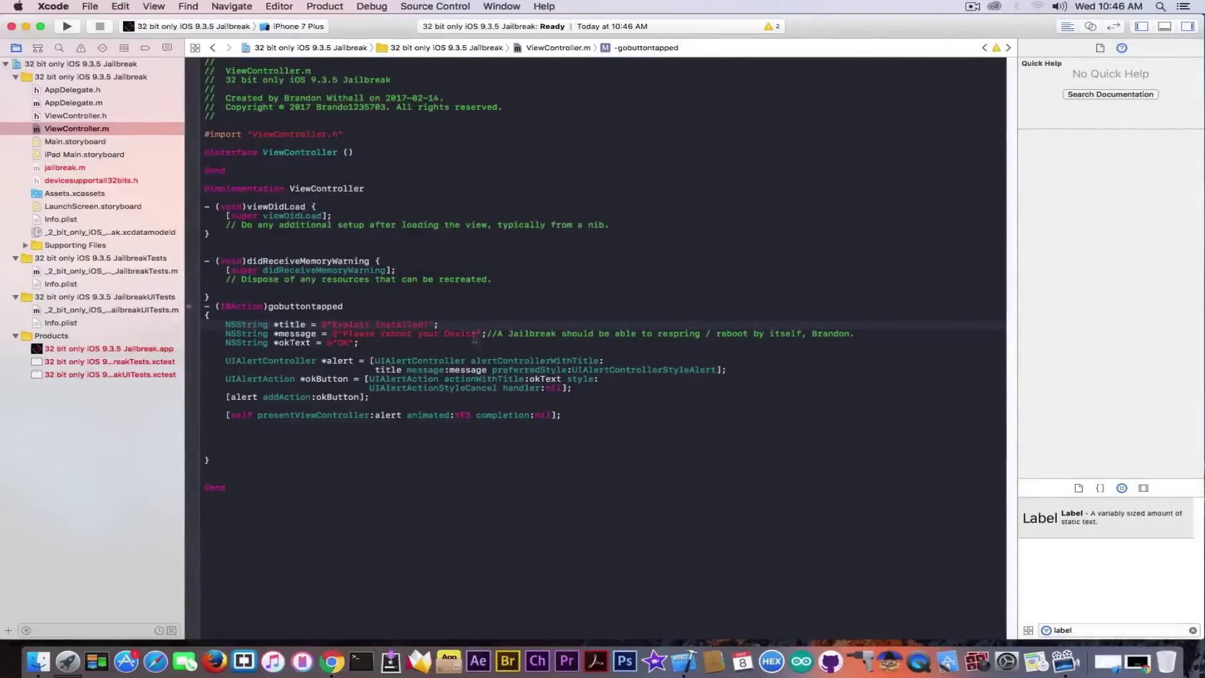
Step: Inspect the 'Please reboot your Device' alert, actionWithTitle docs and message variable uses, then select jailbreak.m
left_click(499, 334)
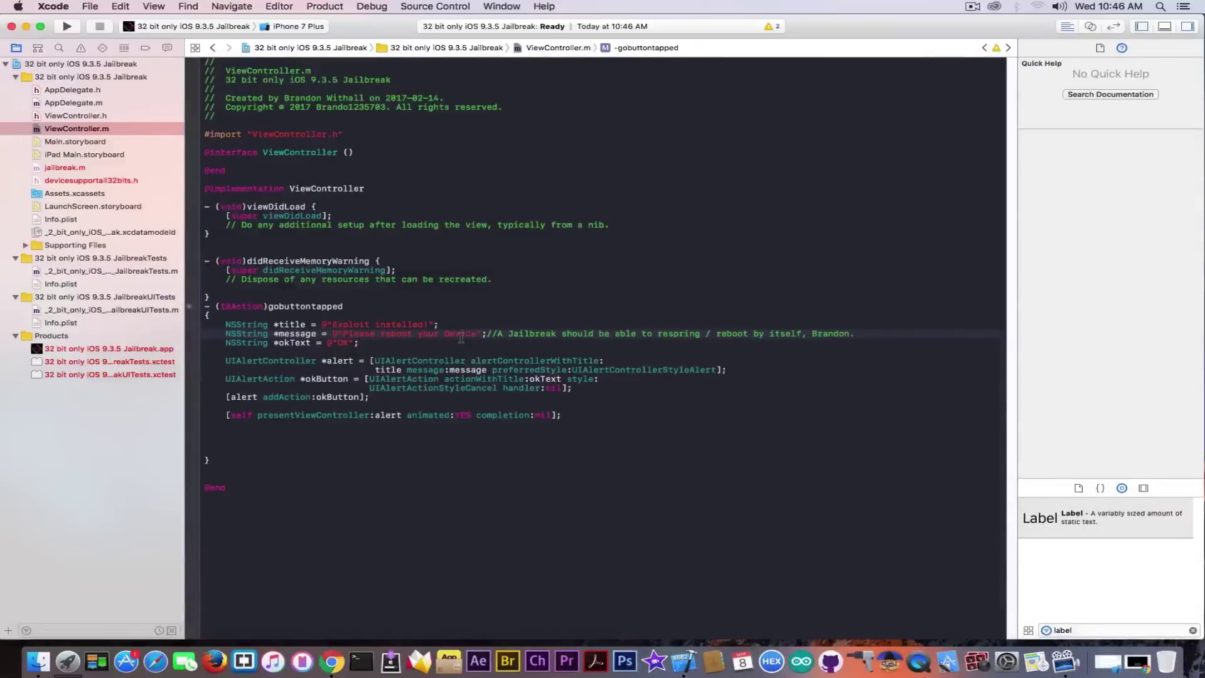
left_click(446, 378)
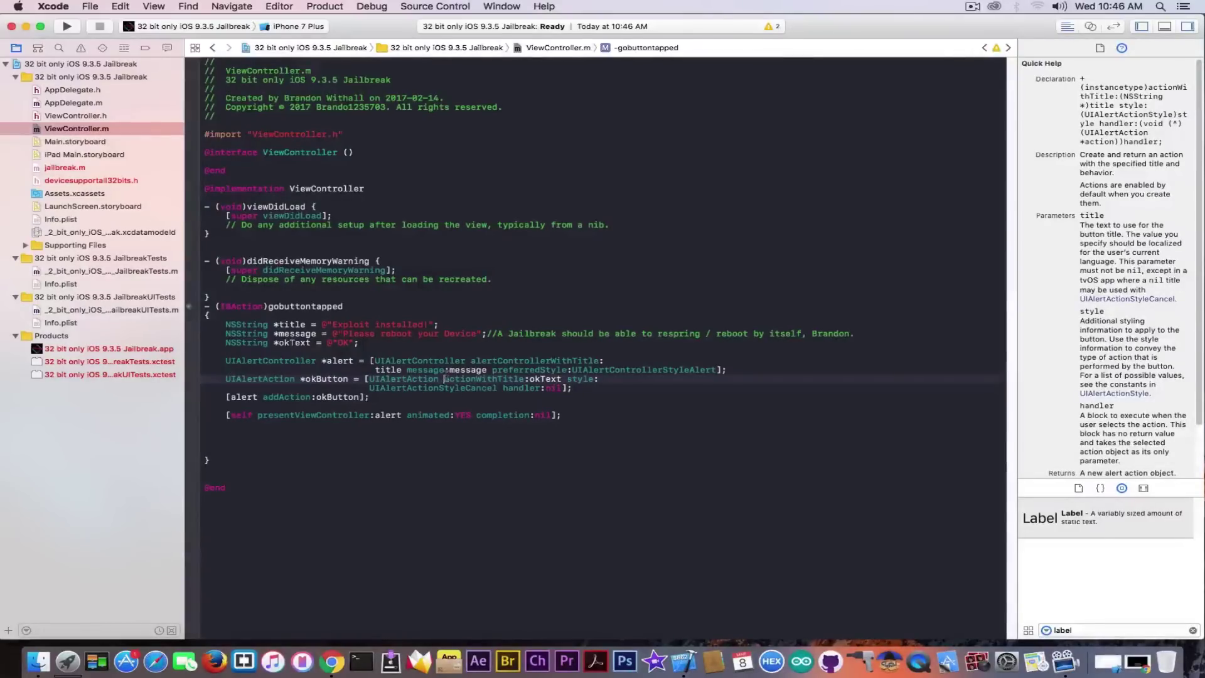
left_click_drag(336, 333, 485, 333)
left_click(322, 334)
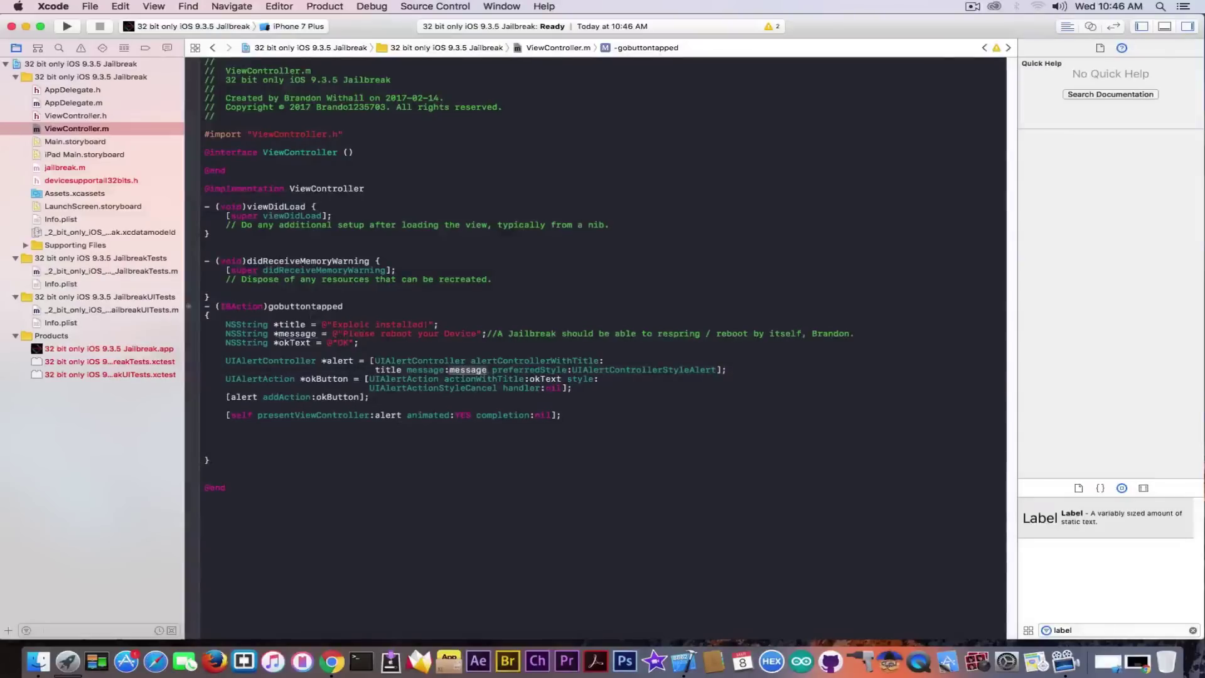
left_click(407, 352)
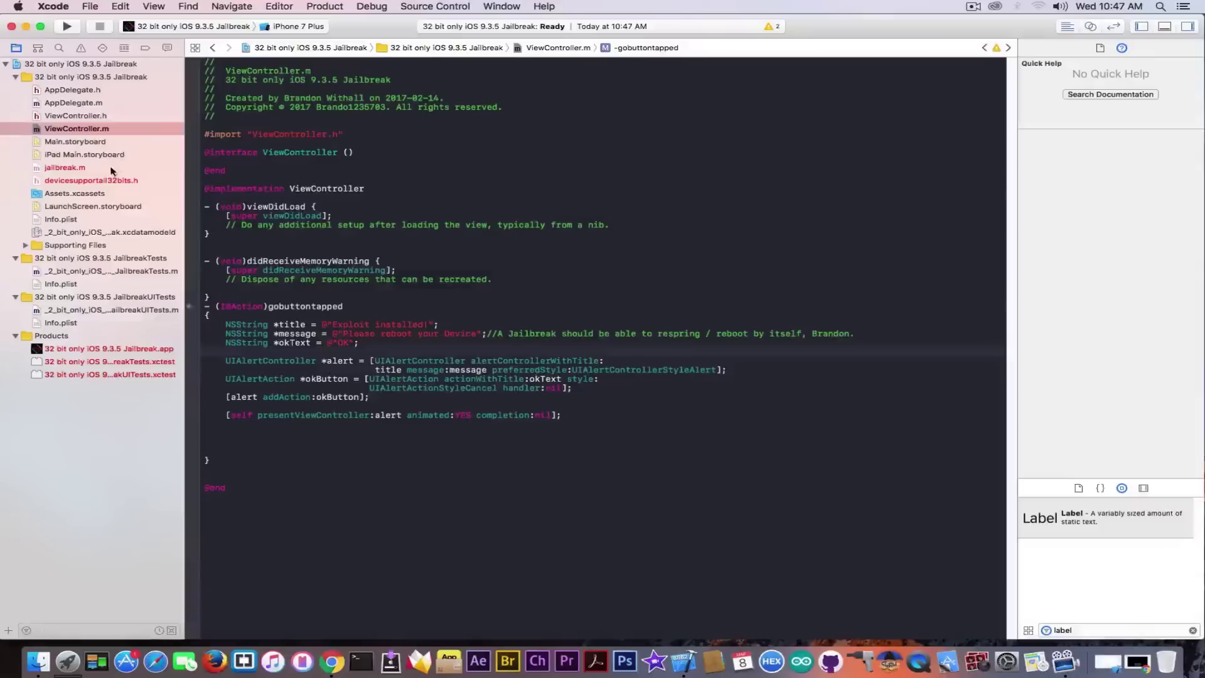
left_click(65, 170)
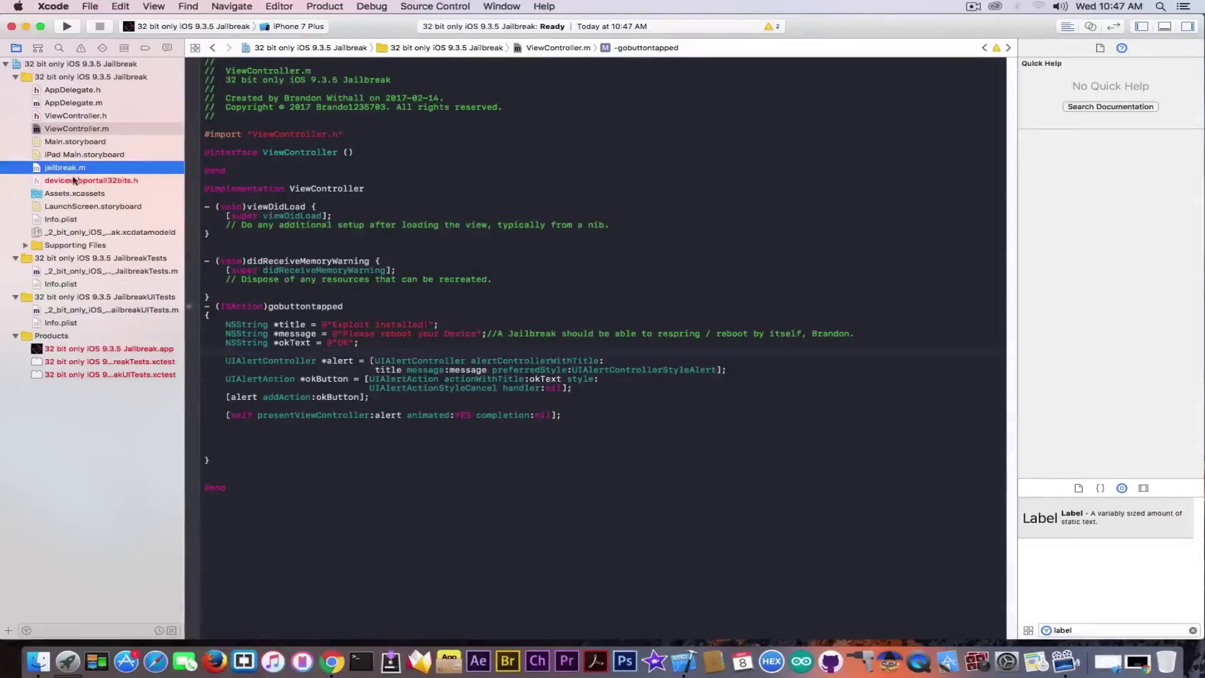
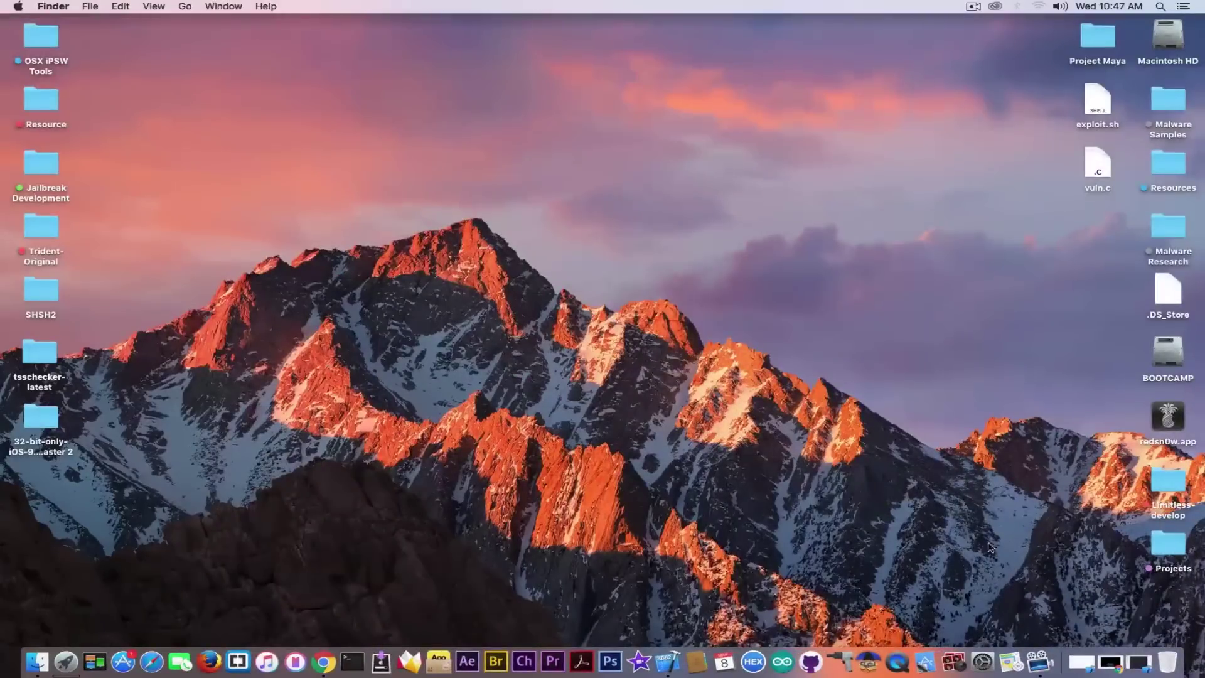
Step: Restore Chrome from the Dock and show the 32-bit-only-iOS-9.3.5-Jailbreak GitHub repository page
left_click(1110, 663)
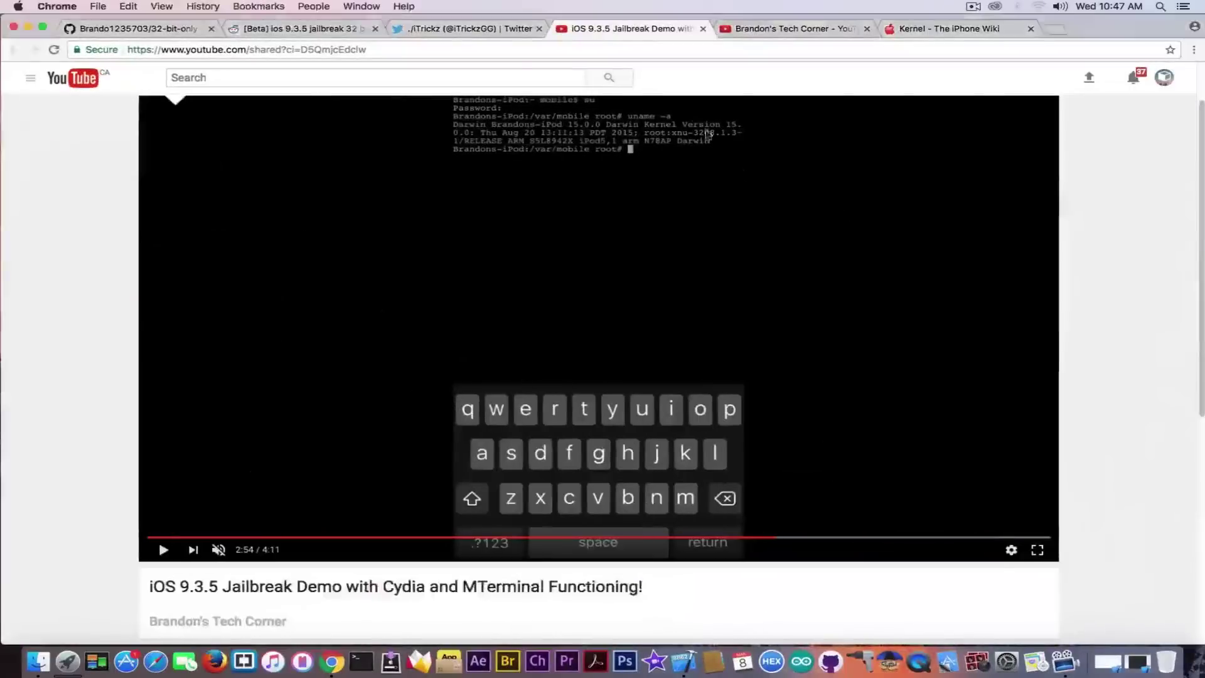
left_click(129, 28)
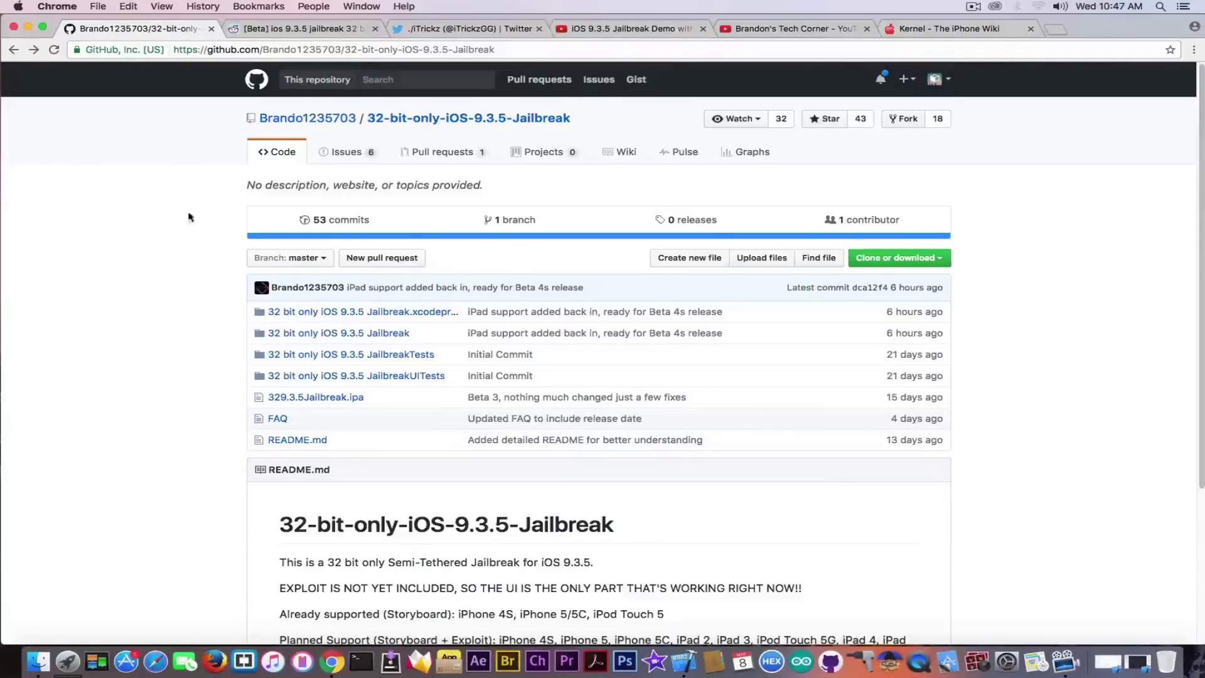
left_click(277, 418)
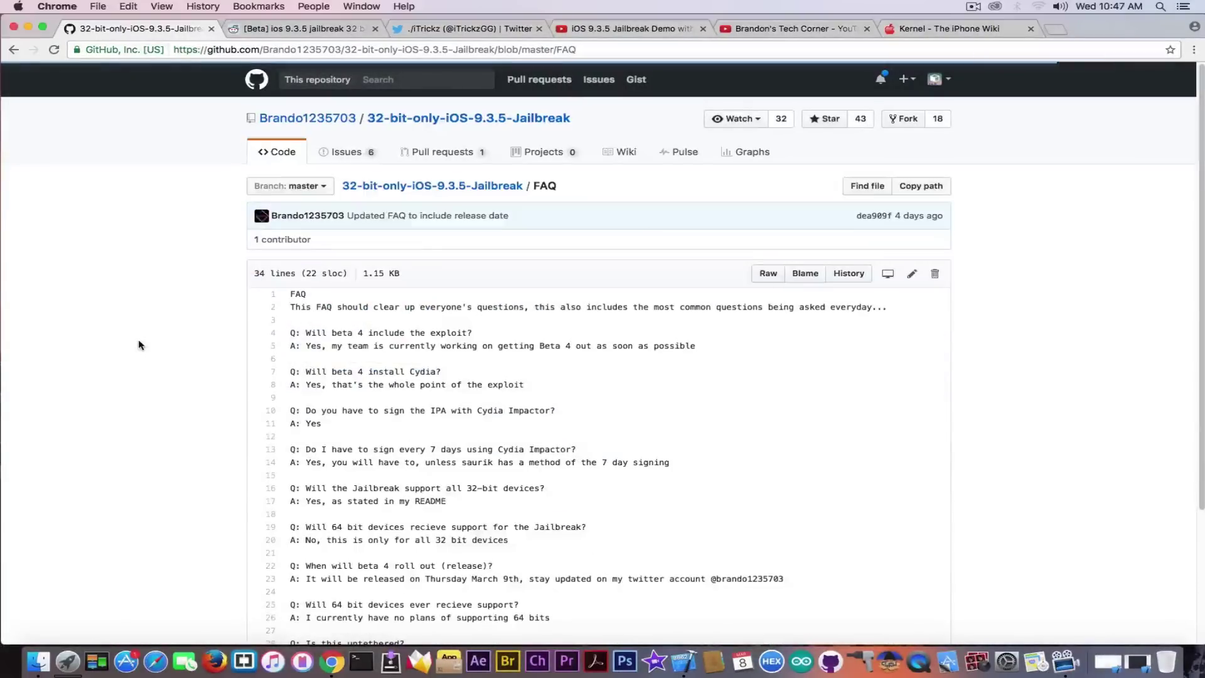
key("super+bracketleft")
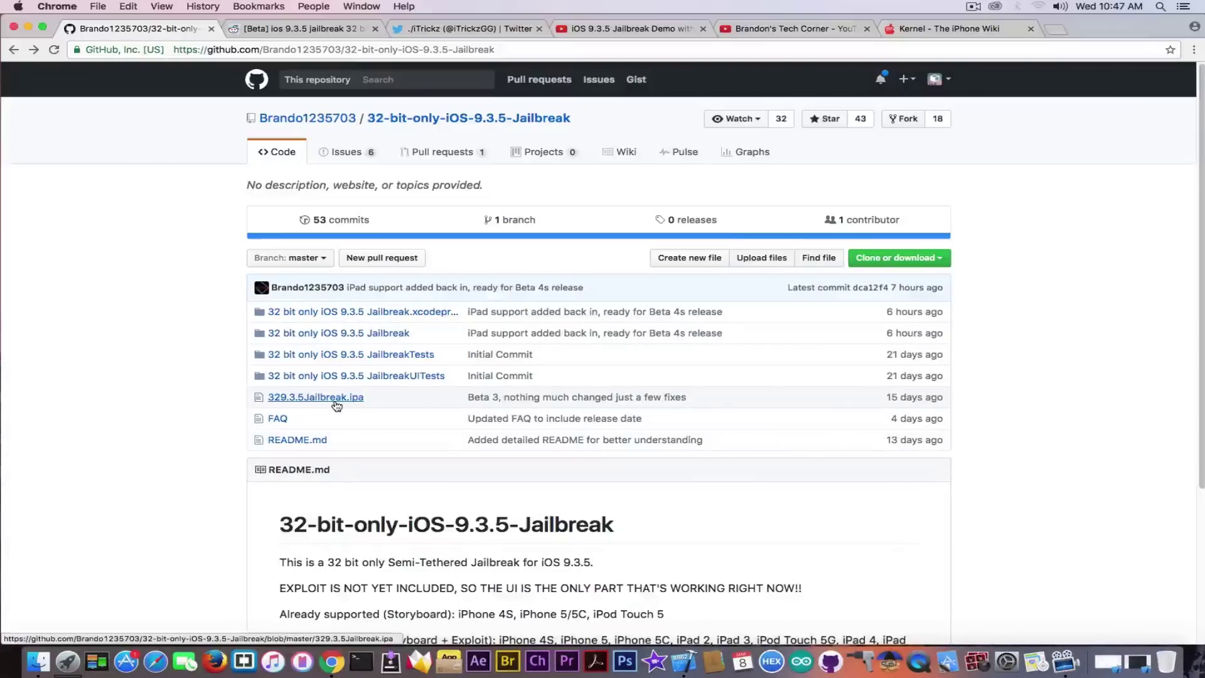
Step: Scroll down to the repository README, then minimize Chrome to reveal the macOS desktop
scroll(337, 406, "down", 5)
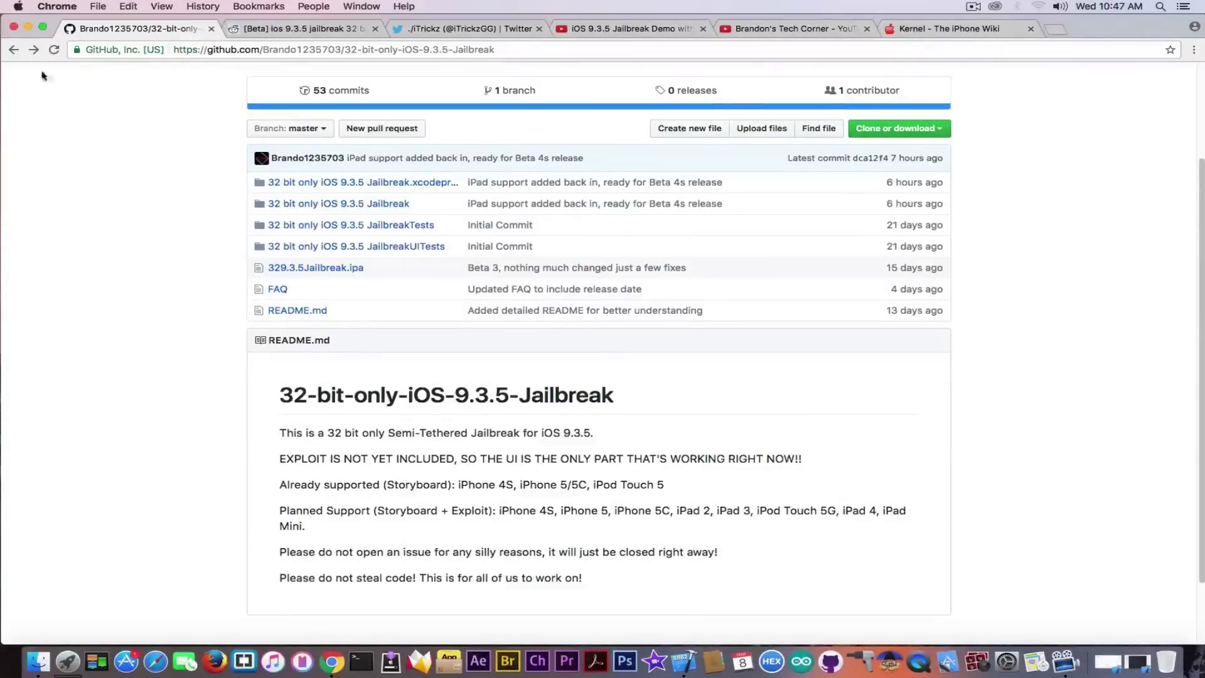
left_click(28, 30)
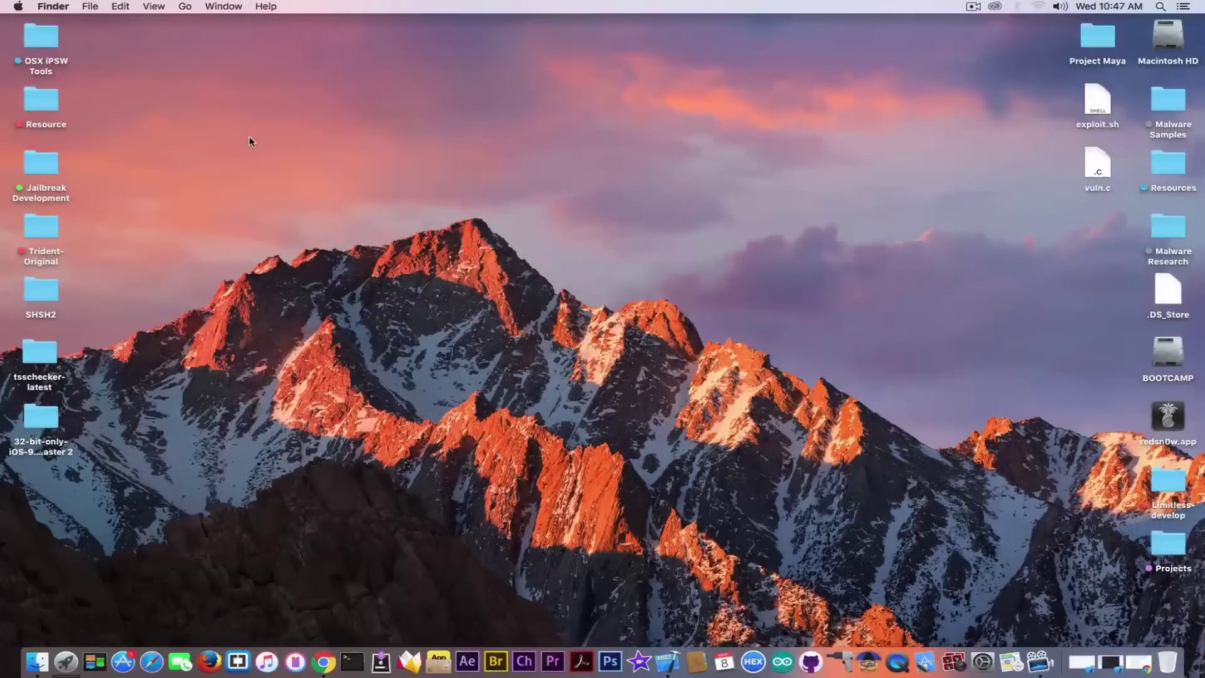